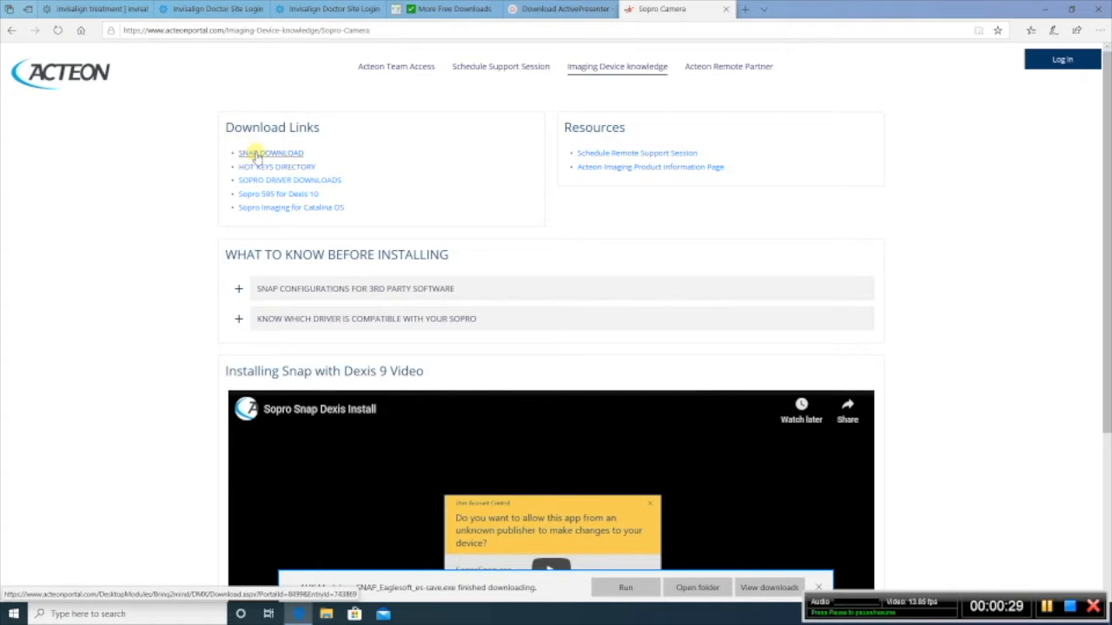
Step: Download the Snap package from the Acteon portal and save SoproSnap.zip to the Desktop
left_click(255, 154)
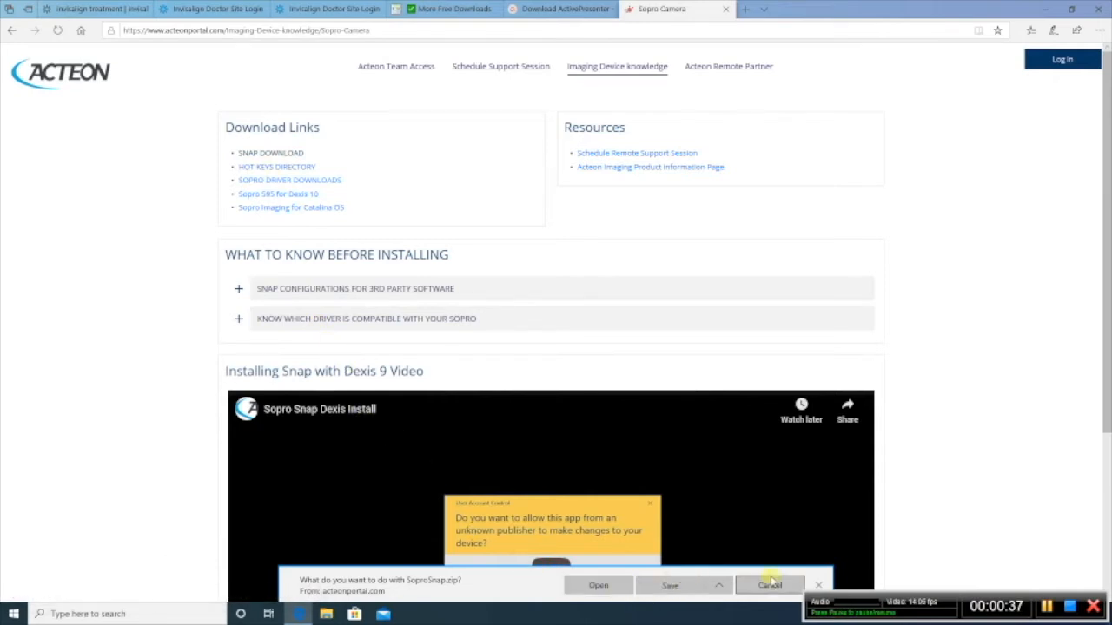
left_click(726, 588)
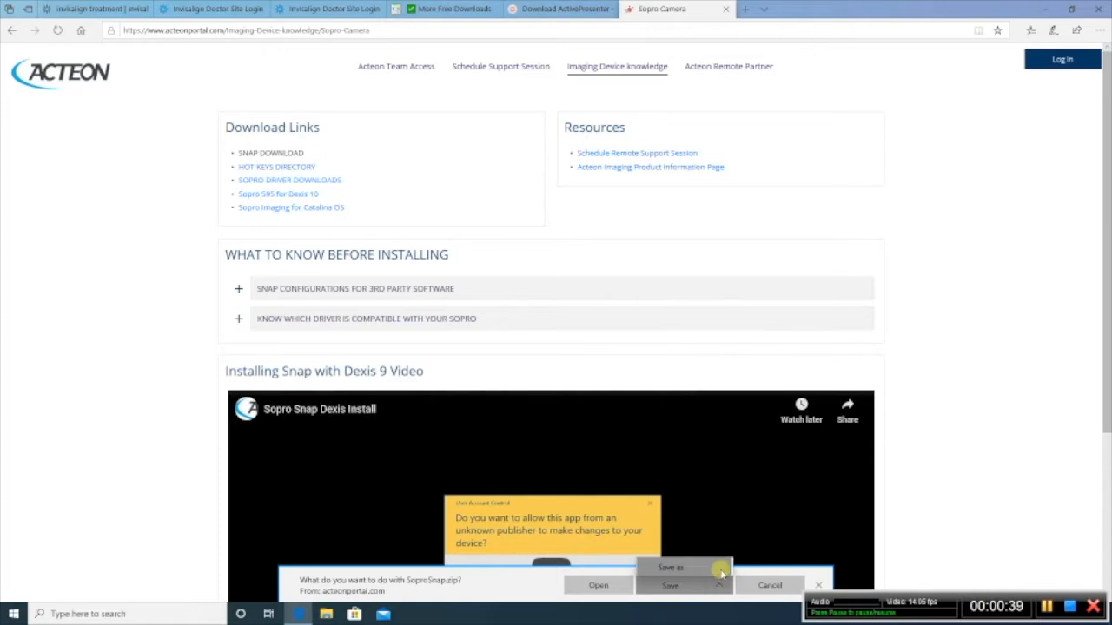
left_click(721, 569)
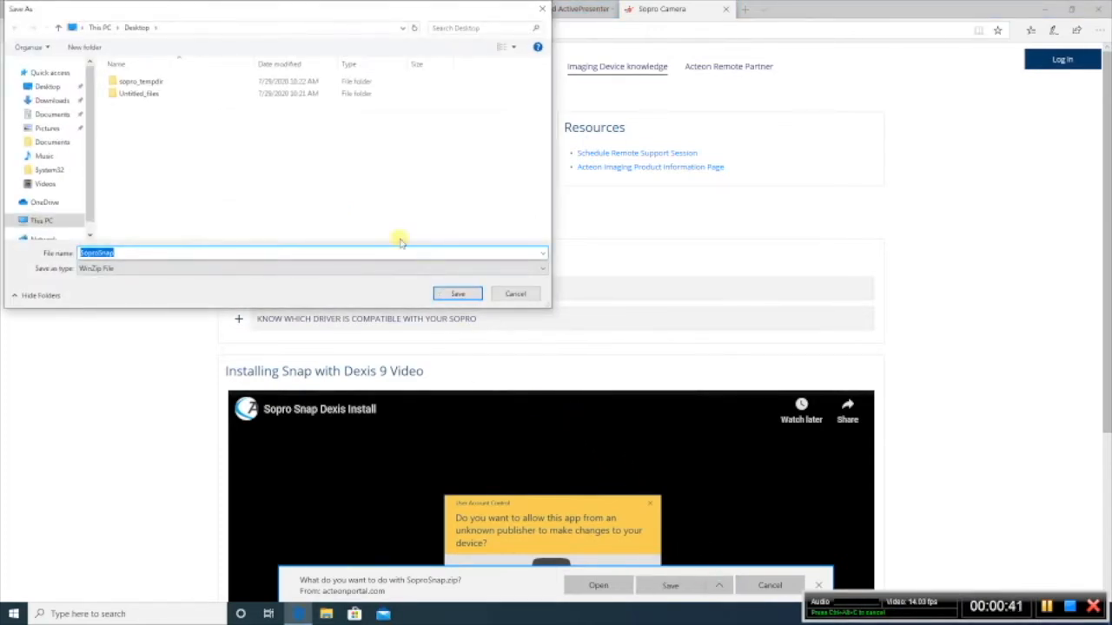
left_click(45, 87)
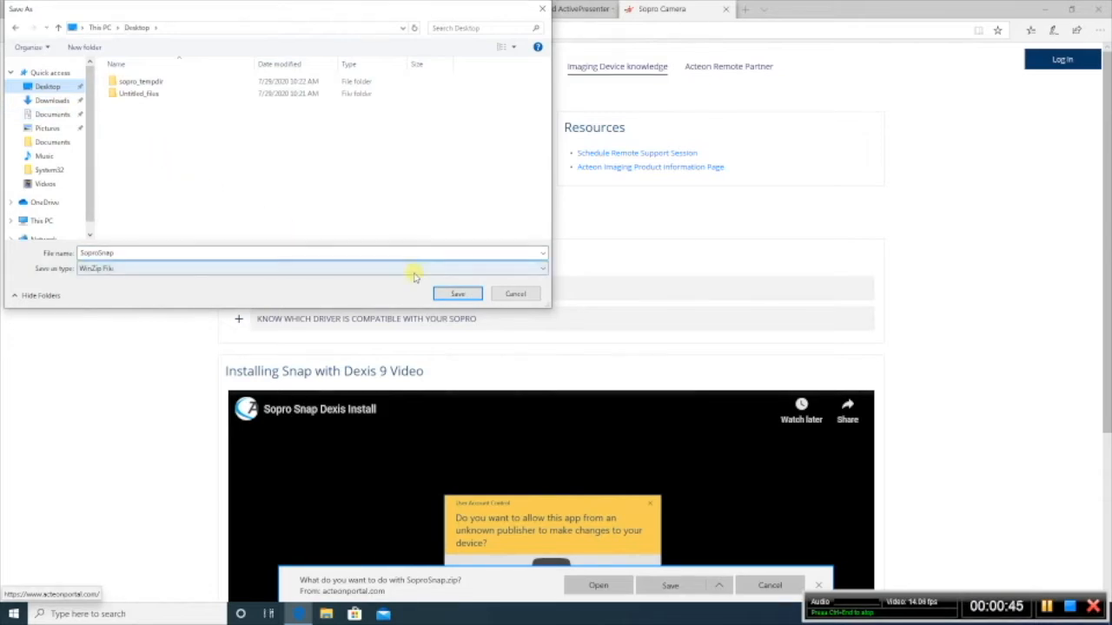
left_click(458, 295)
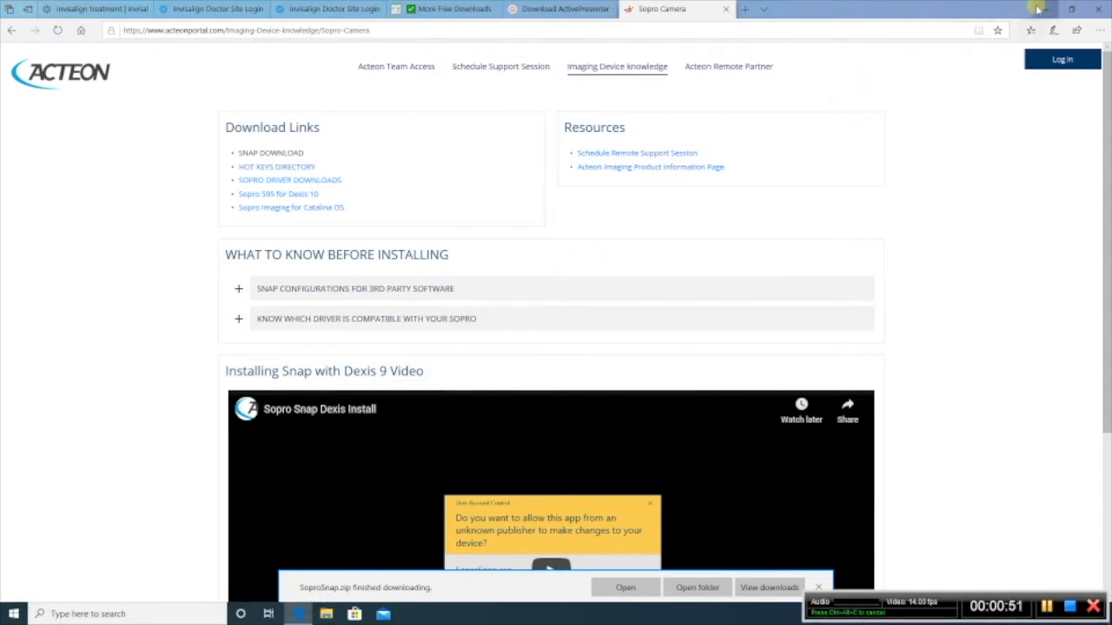
Step: On the desktop, open SoproSnap.zip with Windows Explorer, extract its SoproSnap folder to the desktop, and send the zip to the Recycle Bin
left_click(1045, 9)
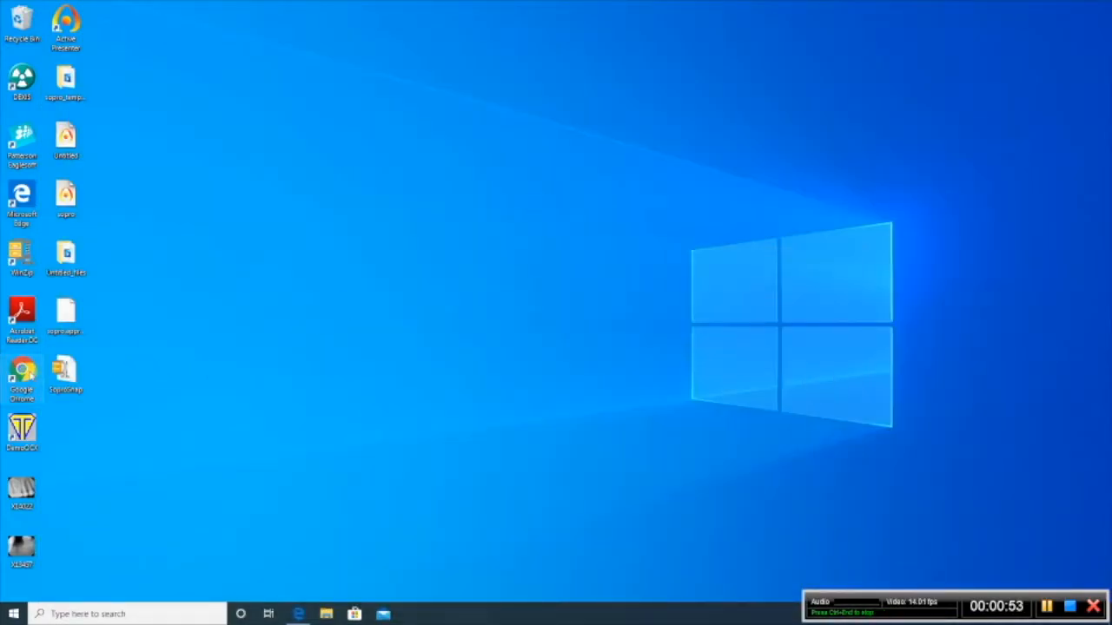
right_click(68, 362)
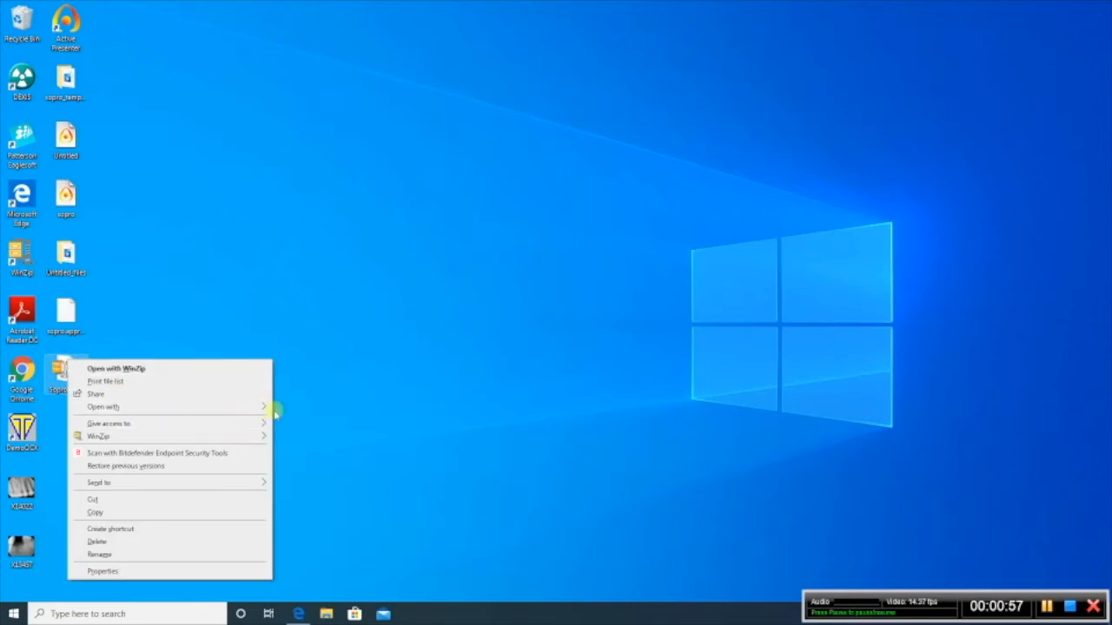
mouse_move(261, 407)
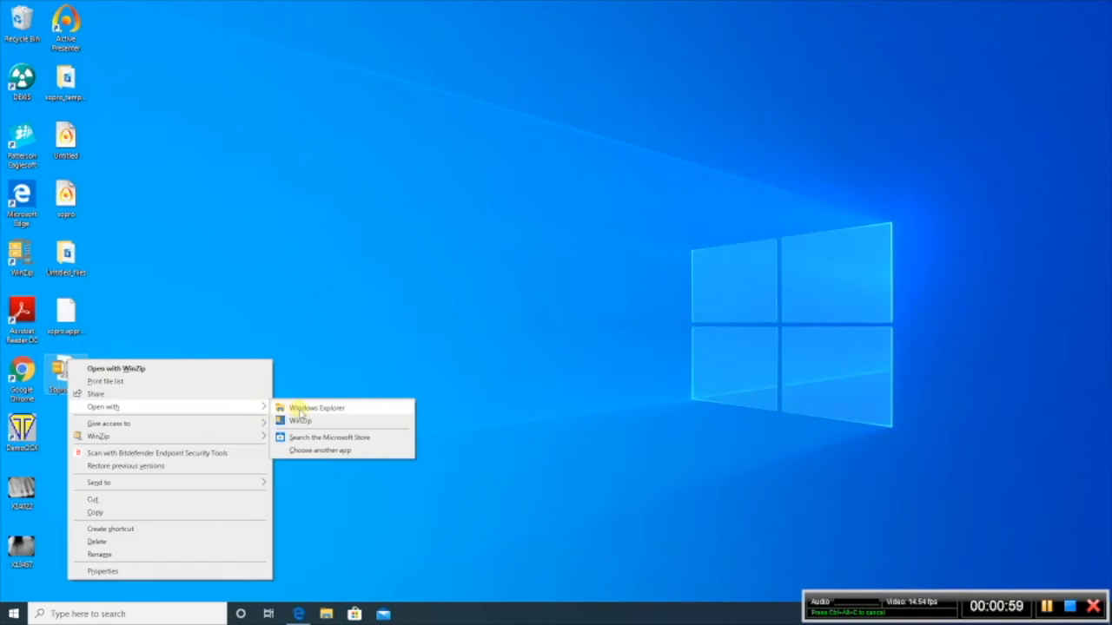
left_click(301, 412)
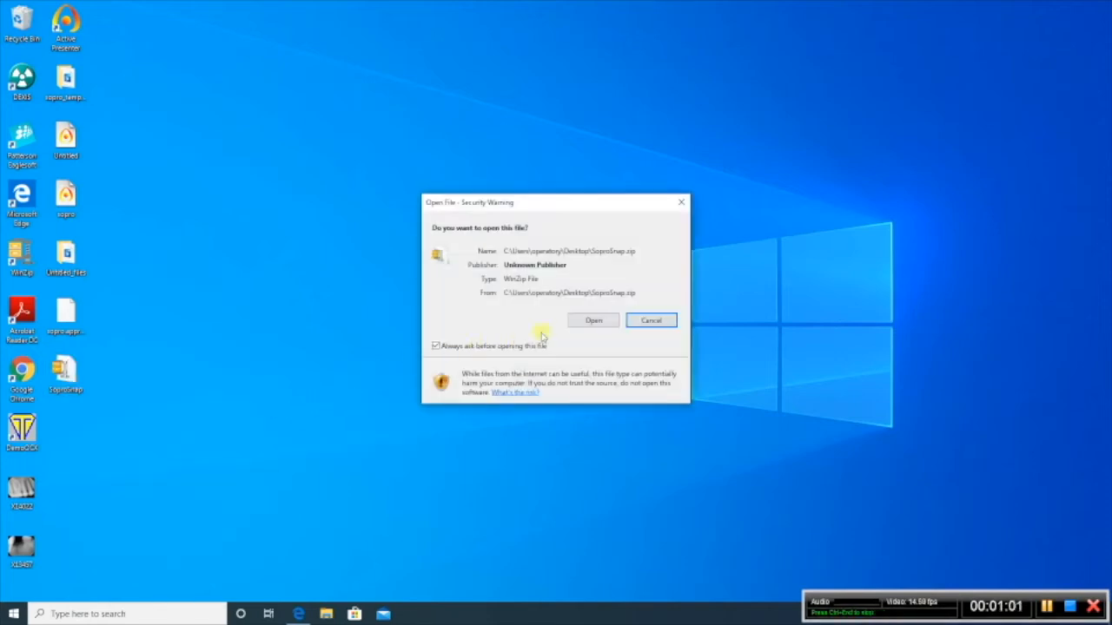
left_click(590, 321)
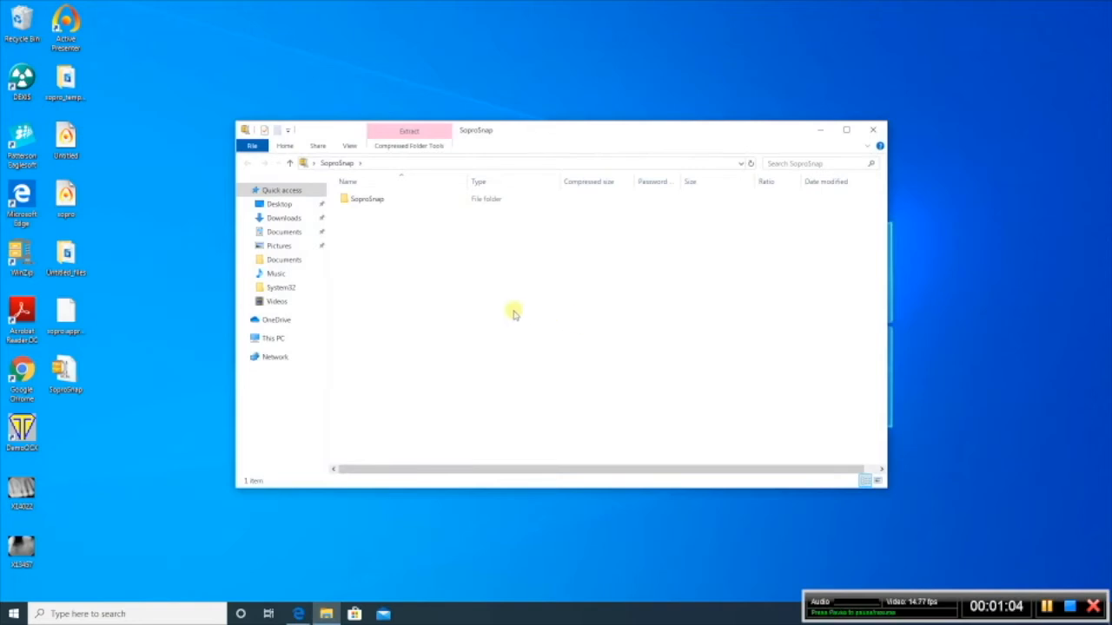
left_click_drag(374, 202, 152, 442)
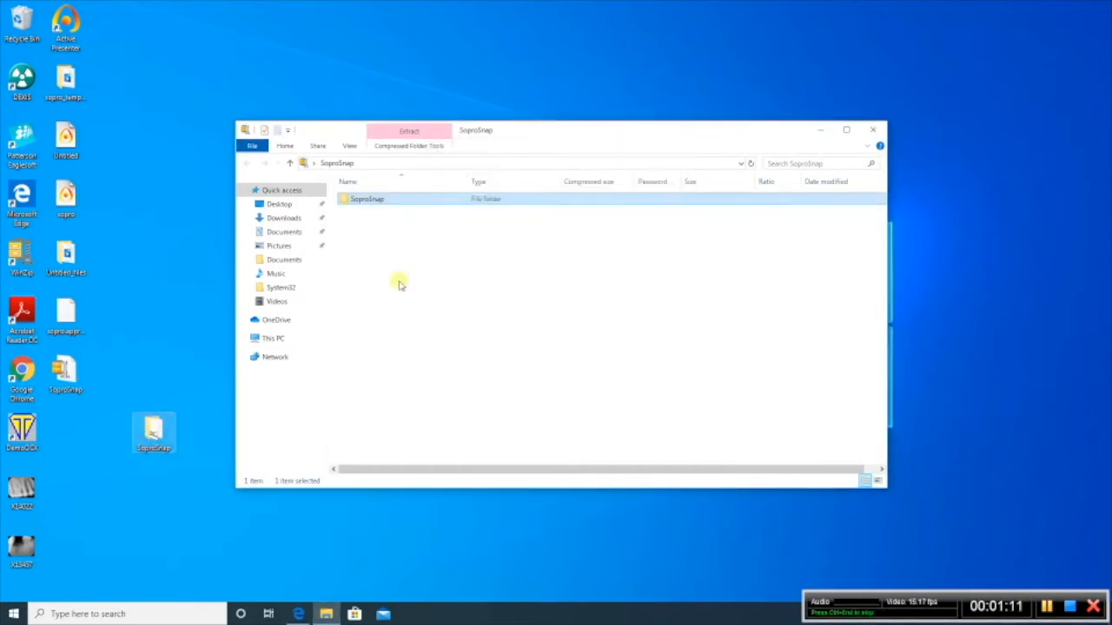
left_click(872, 130)
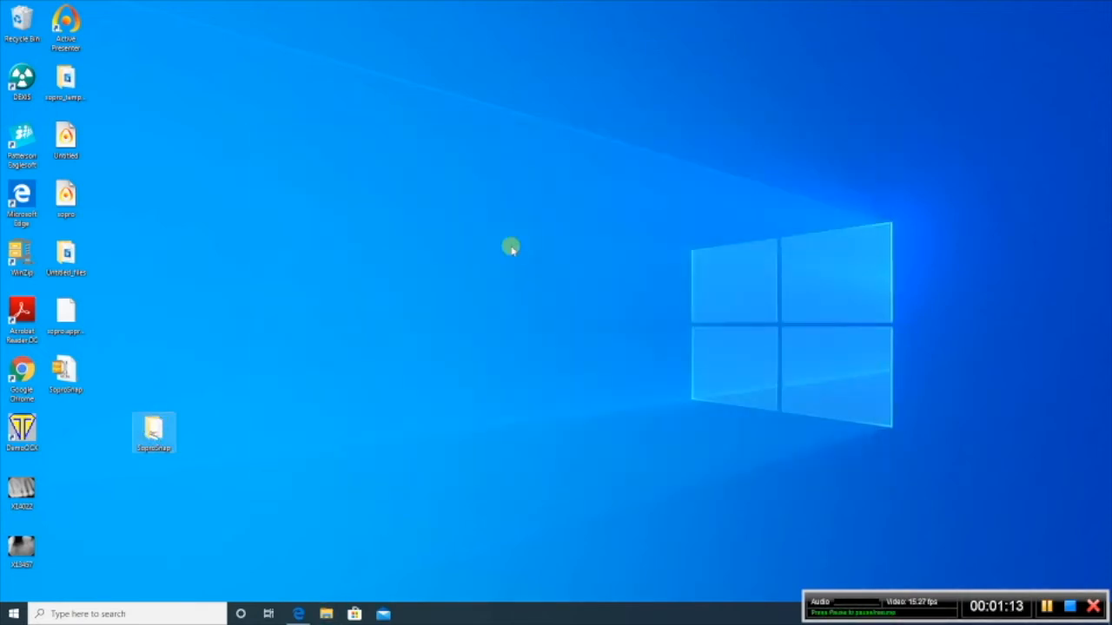
left_click_drag(68, 375, 22, 22)
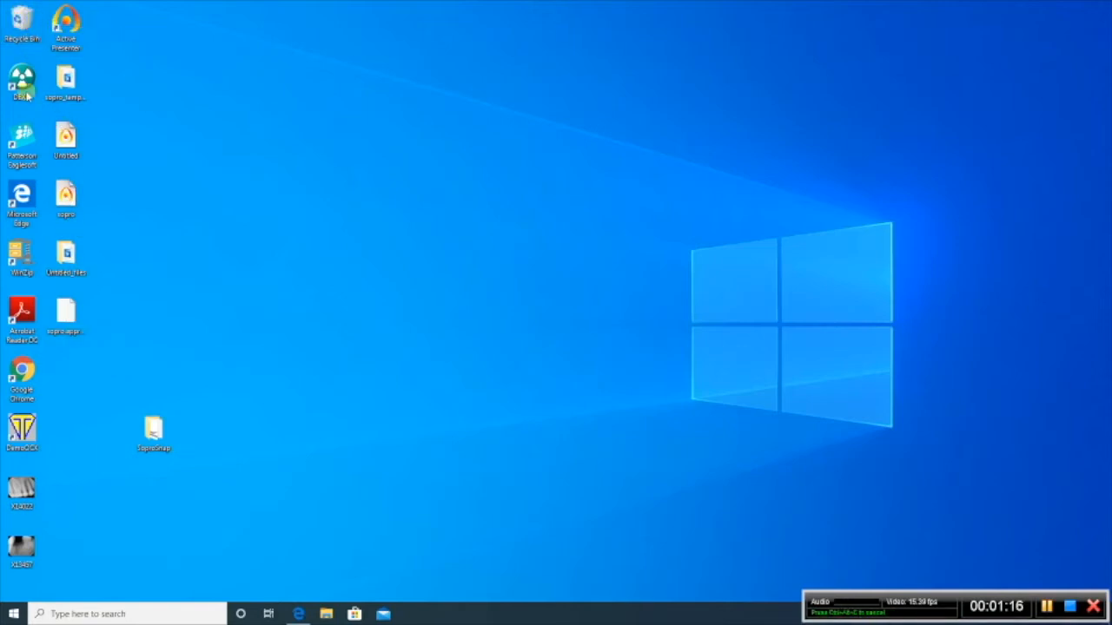
Step: Move the SoproSnap folder from the desktop into Program Files on Local Disk (C:), granting administrator permission
left_click(327, 615)
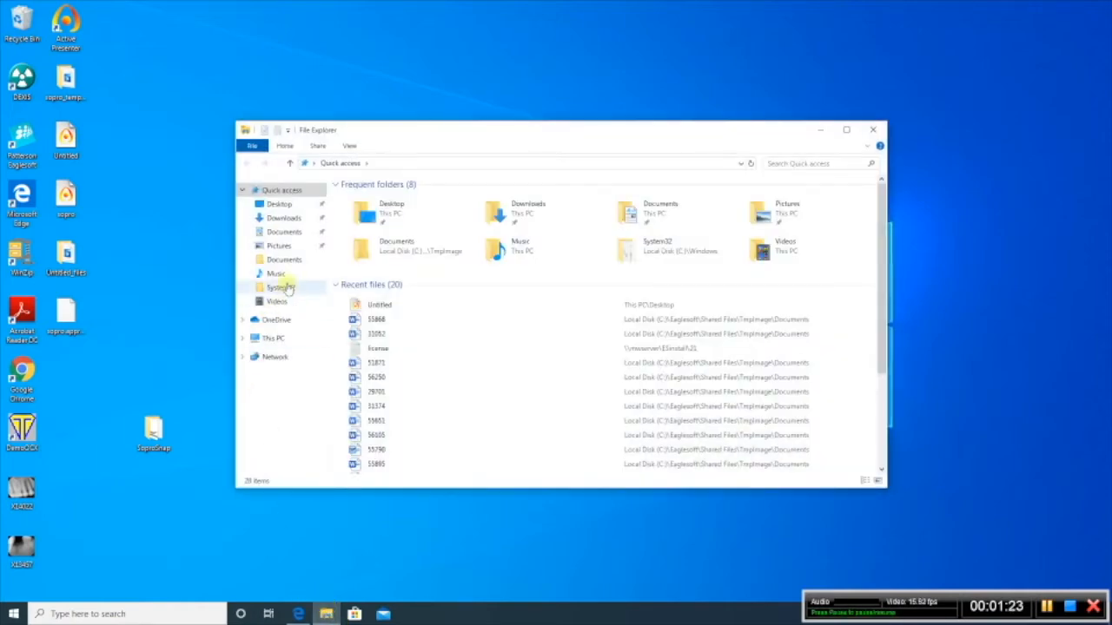
left_click(243, 338)
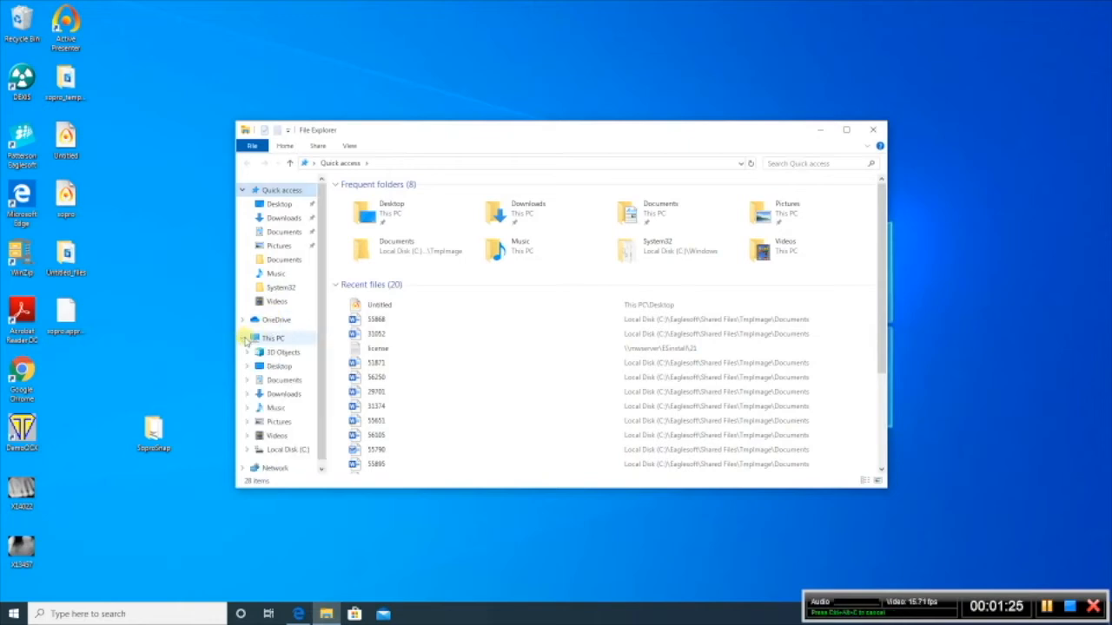
left_click(280, 450)
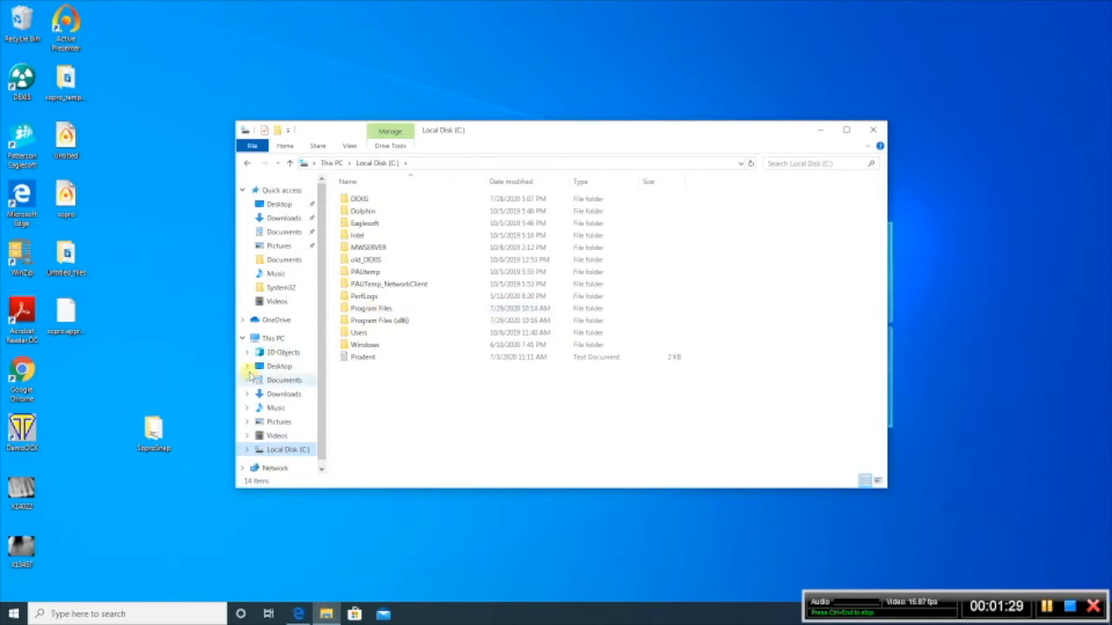
left_click_drag(251, 399, 378, 313)
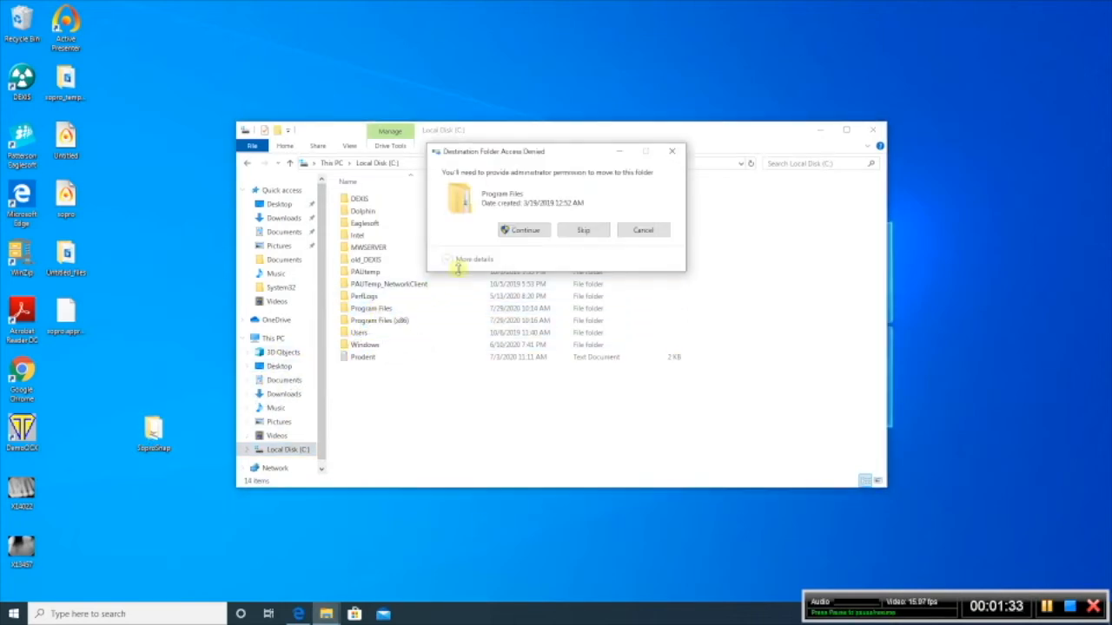
left_click(511, 232)
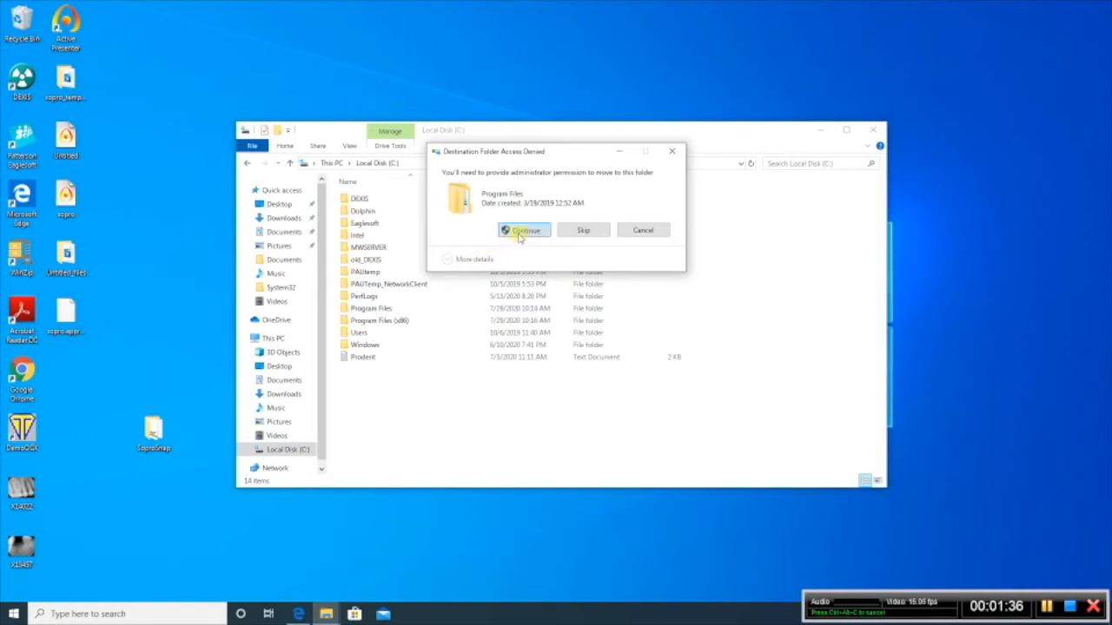
Step: Open the SoproSnap folder inside Program Files
left_click(390, 309)
double_click(390, 310)
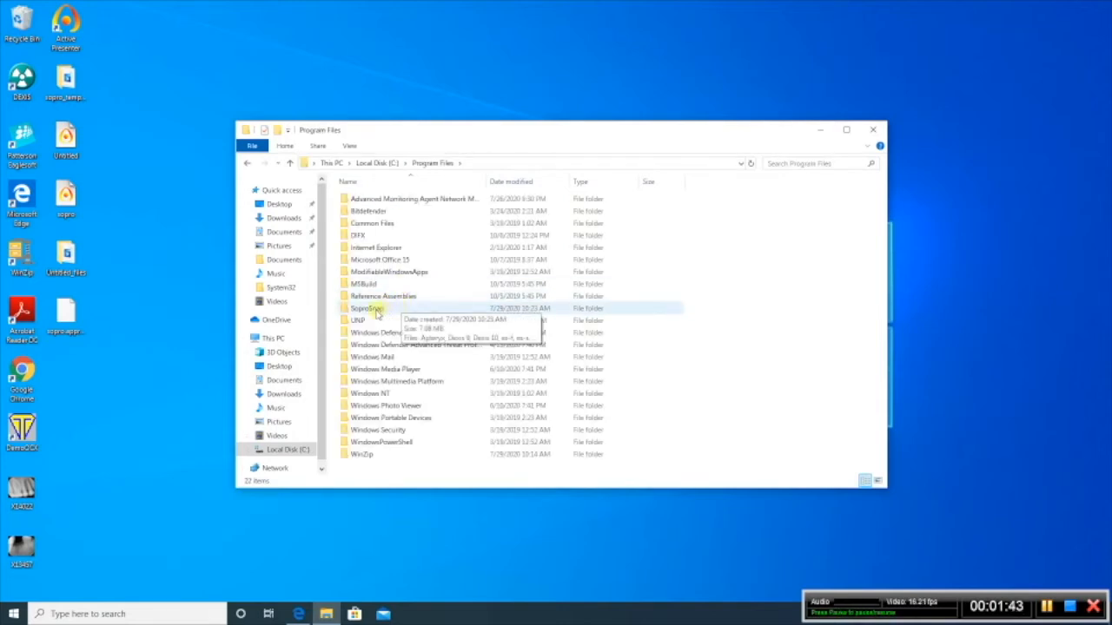
double_click(376, 310)
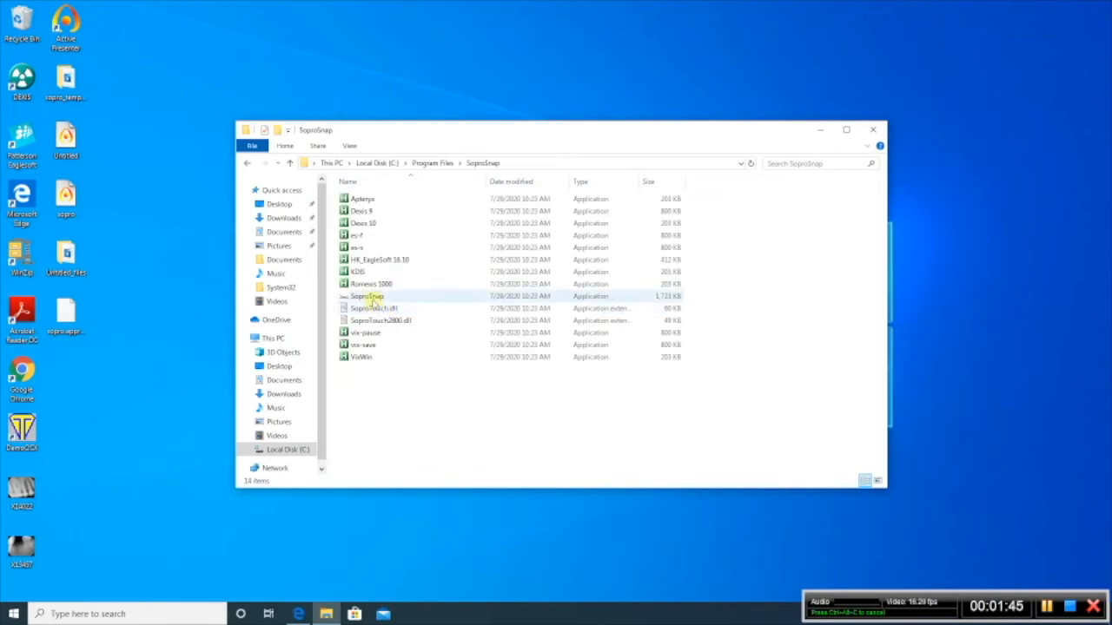
Step: Set the SoproSnap application to run in Windows 7 compatibility mode and as an administrator for all users
left_click(371, 297)
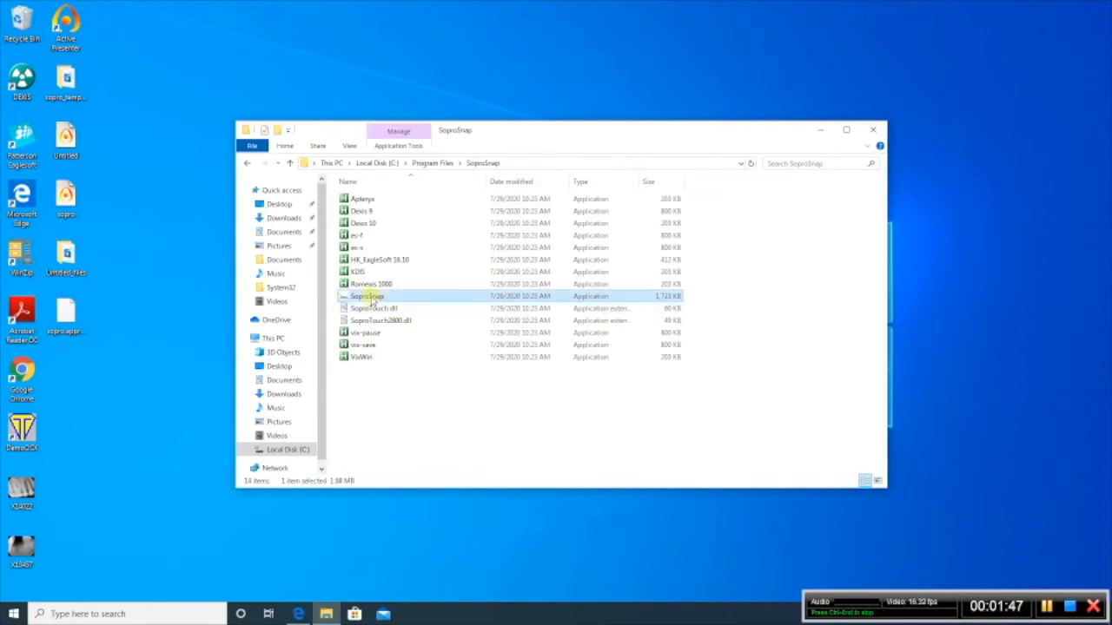
right_click(371, 298)
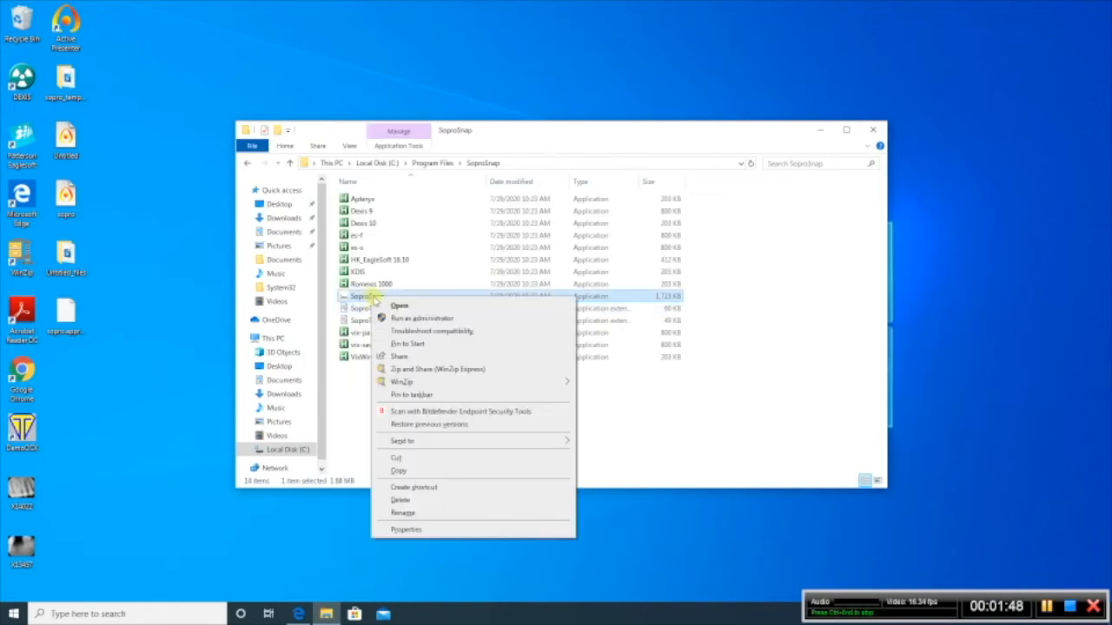
left_click(406, 530)
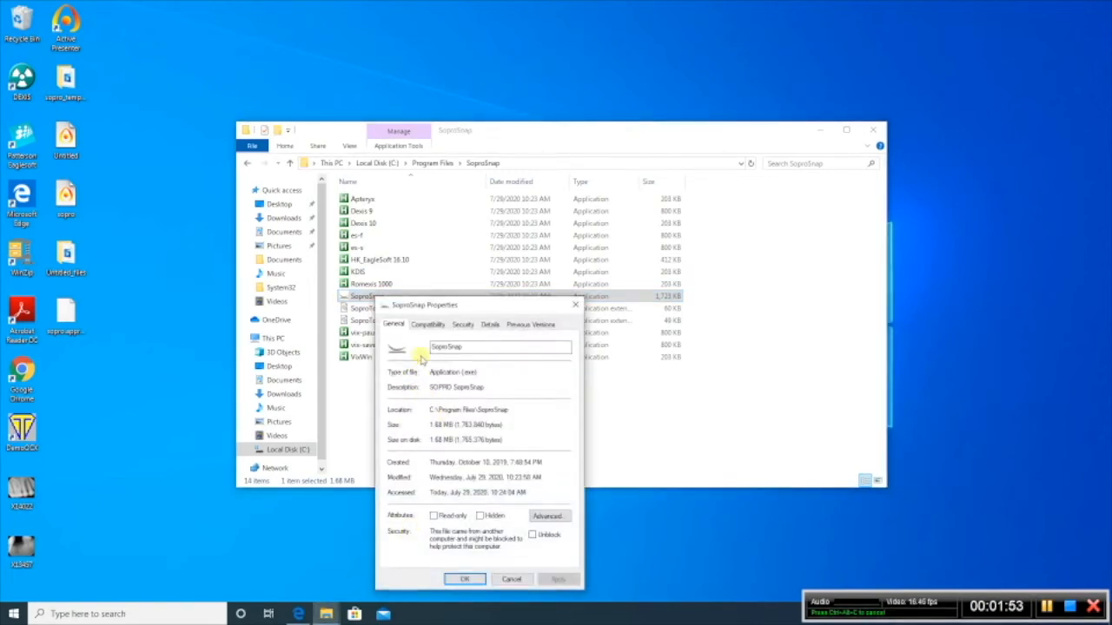
left_click(428, 324)
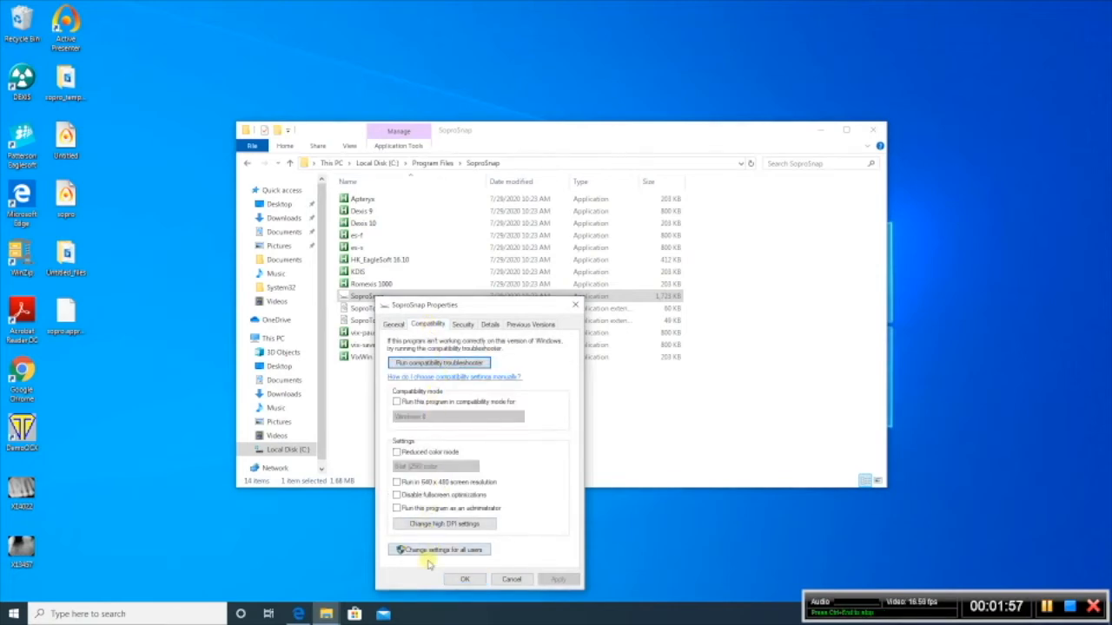
left_click(434, 551)
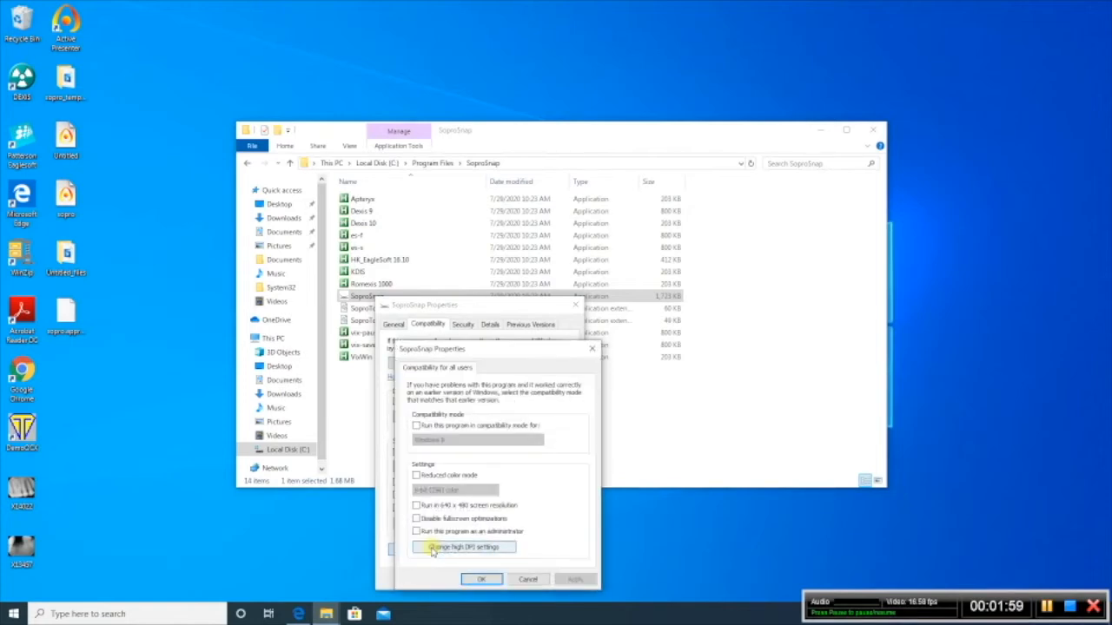
left_click(441, 427)
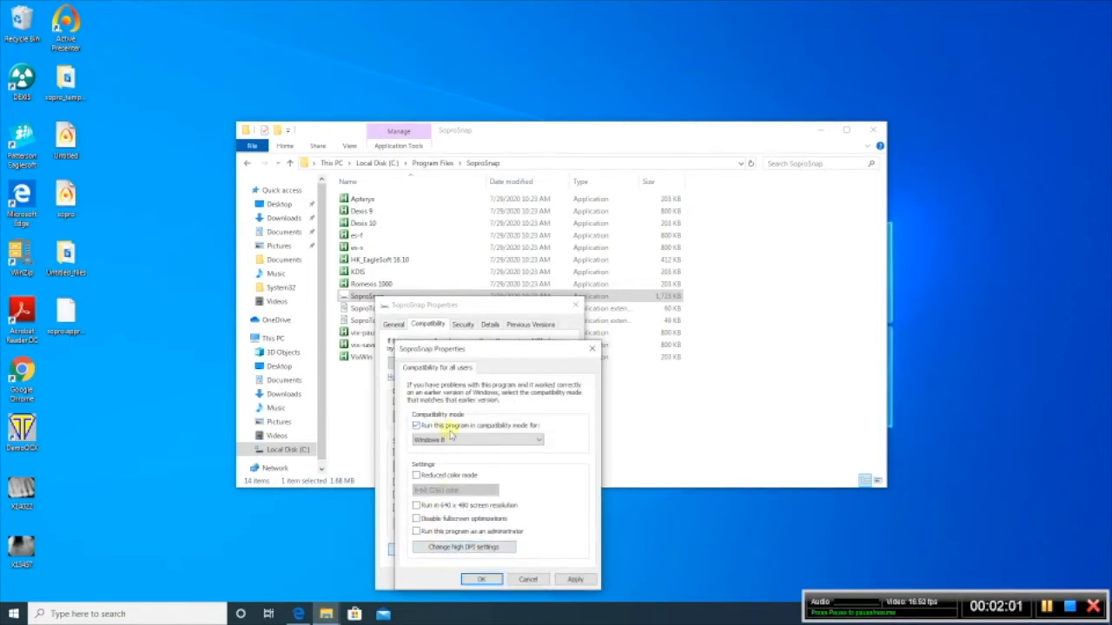
left_click(467, 441)
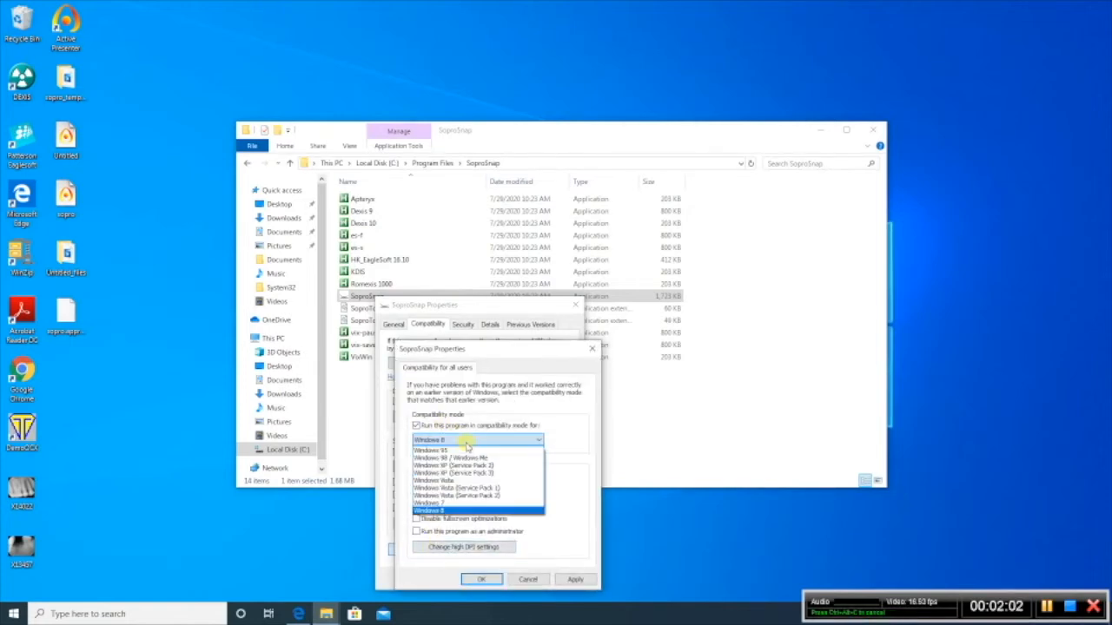
left_click(458, 503)
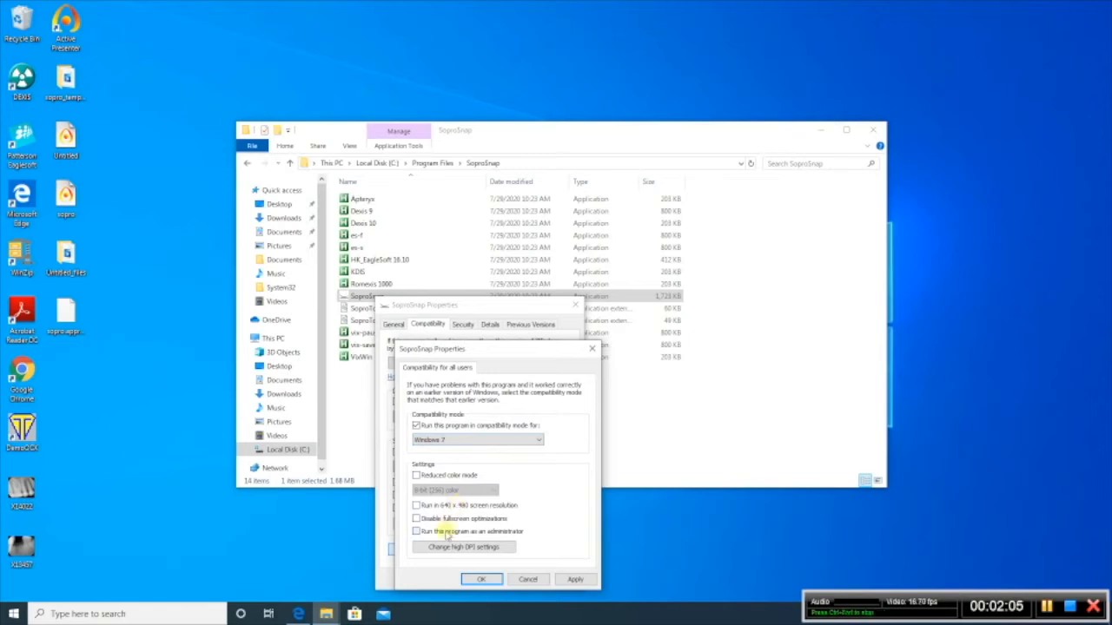
left_click(472, 579)
left_click(467, 578)
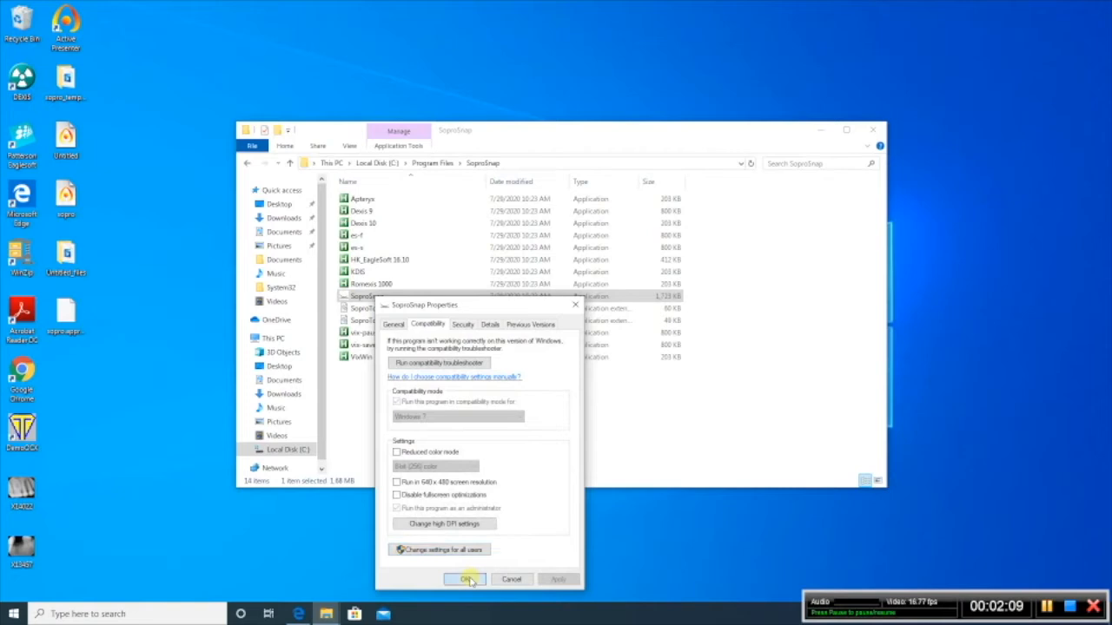
Step: Set the es-f application to run in Windows 7 compatibility mode and as an administrator for all users
left_click(359, 241)
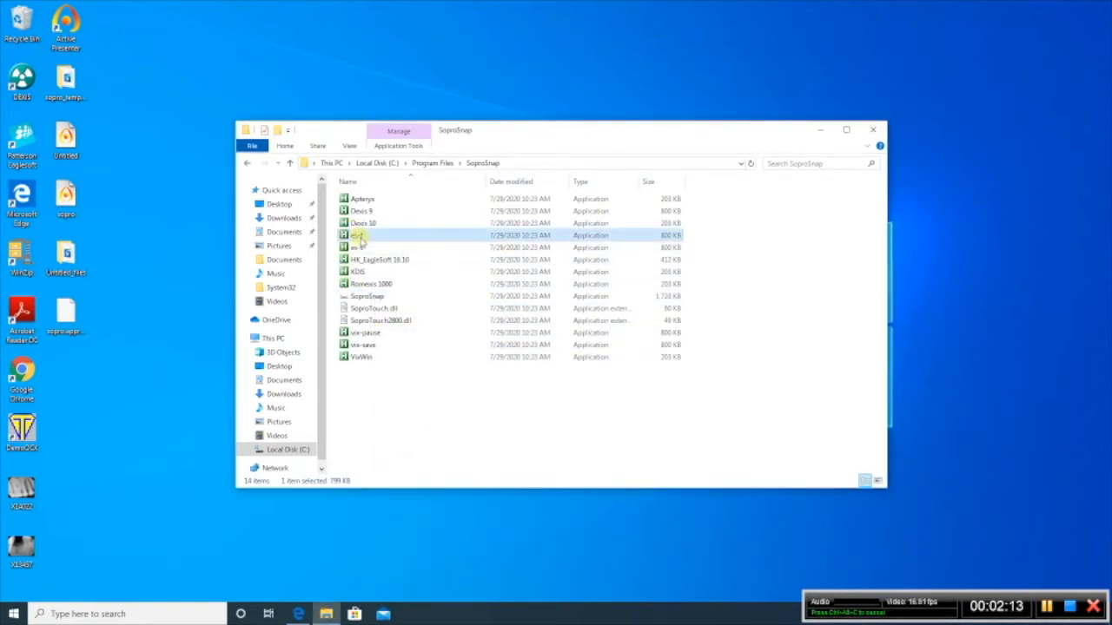
right_click(361, 239)
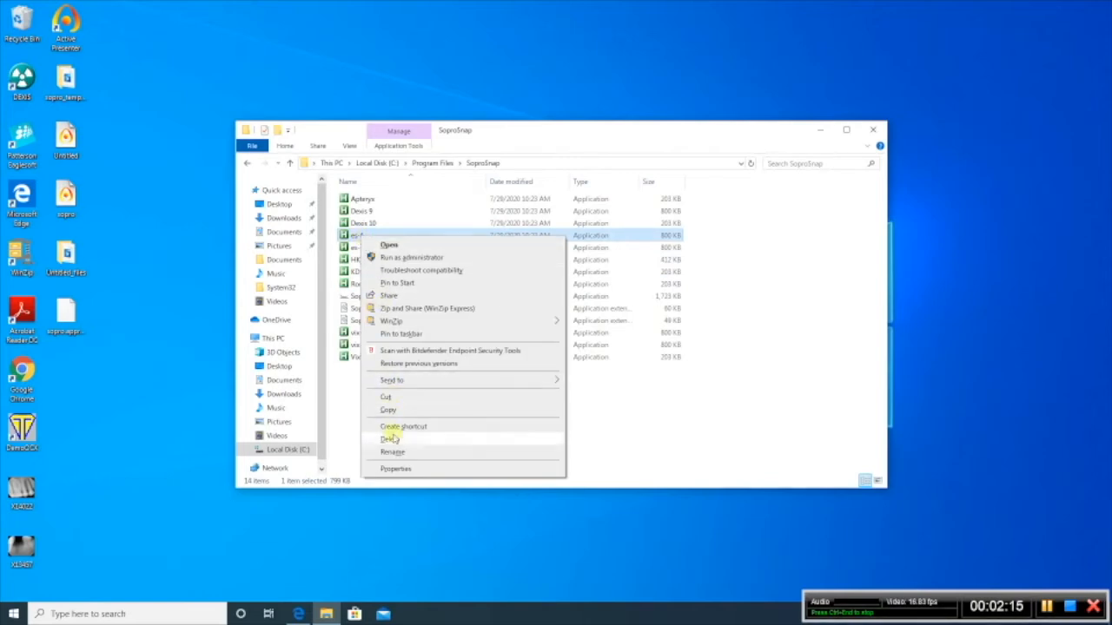
left_click(395, 469)
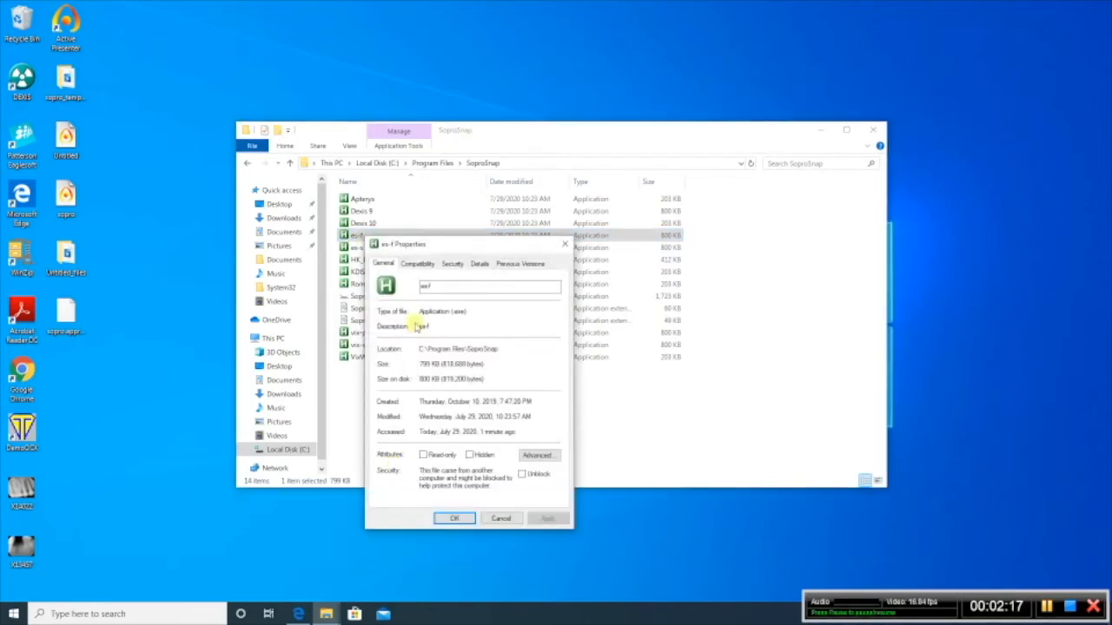
left_click(418, 264)
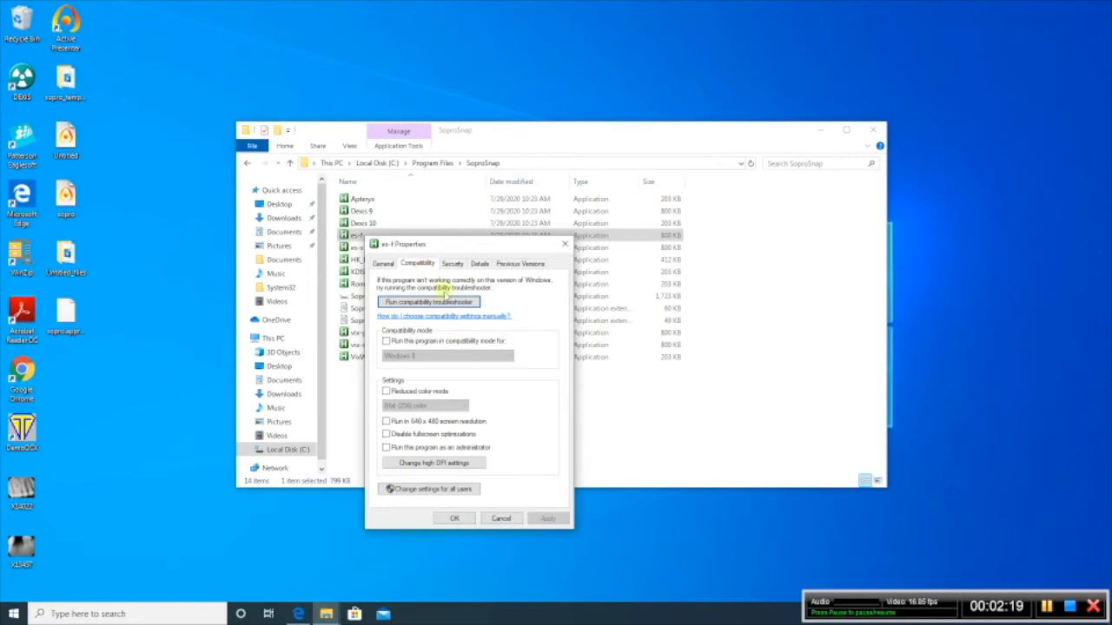
left_click(443, 491)
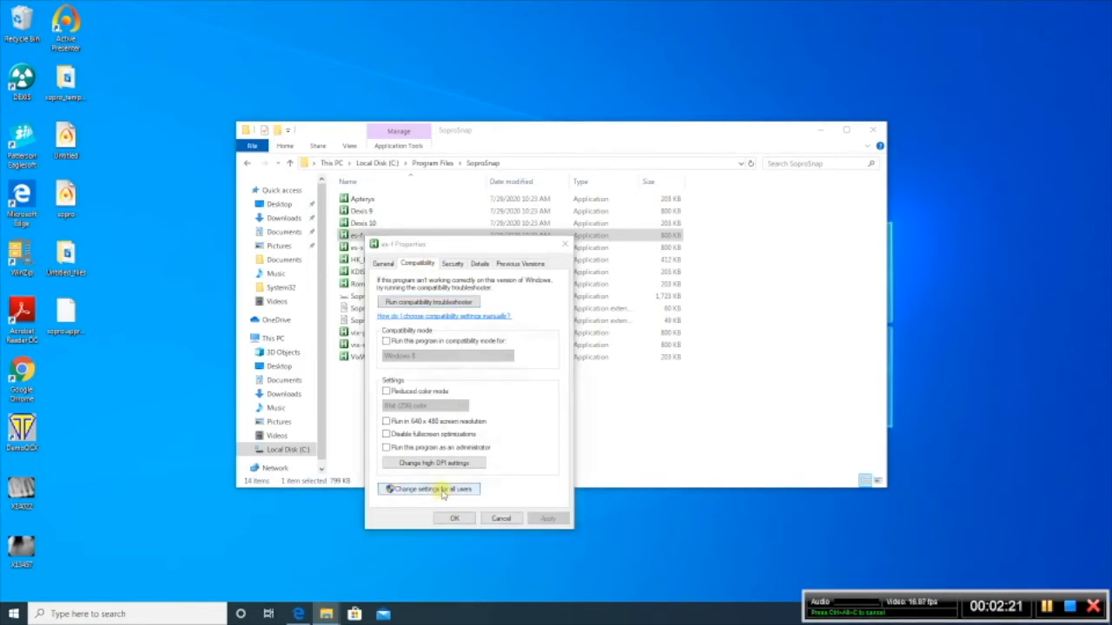
left_click(426, 367)
left_click(428, 379)
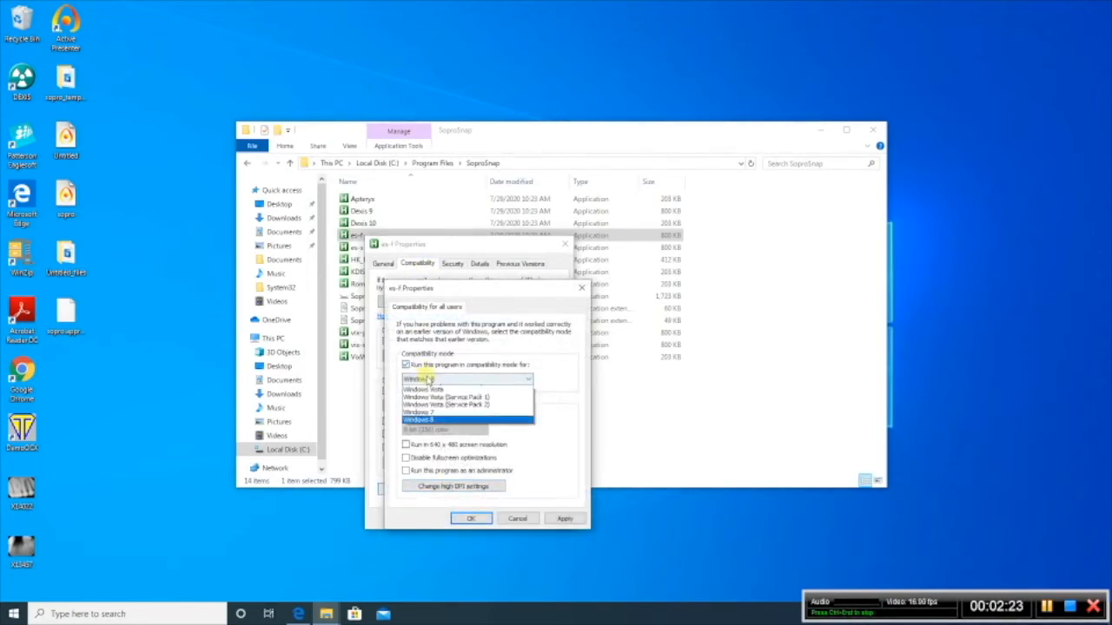
left_click(424, 447)
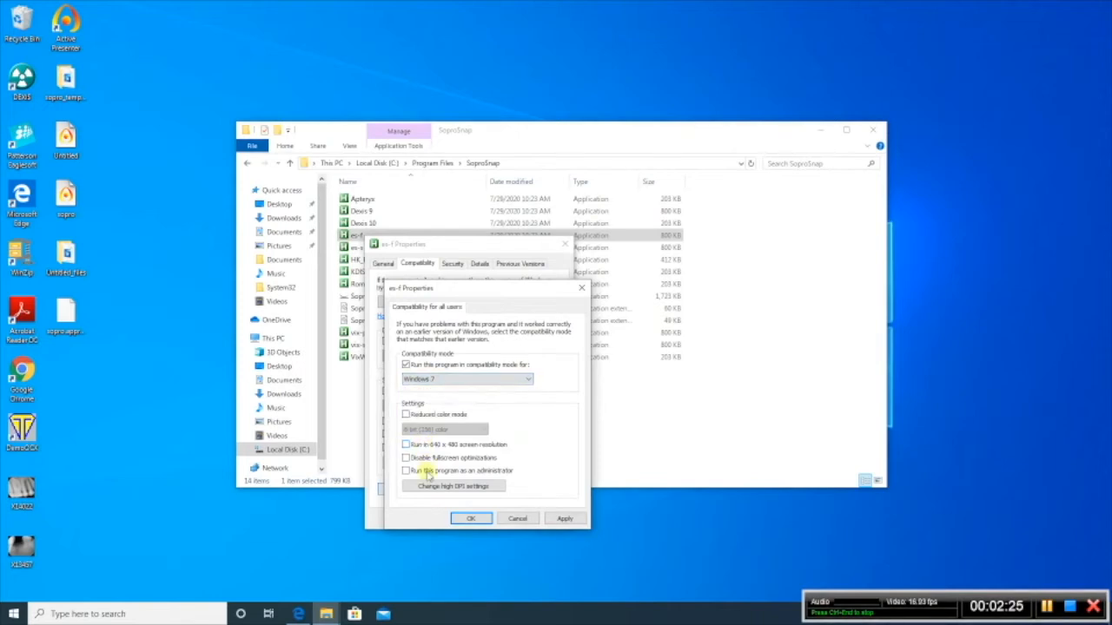
left_click(426, 470)
left_click(471, 519)
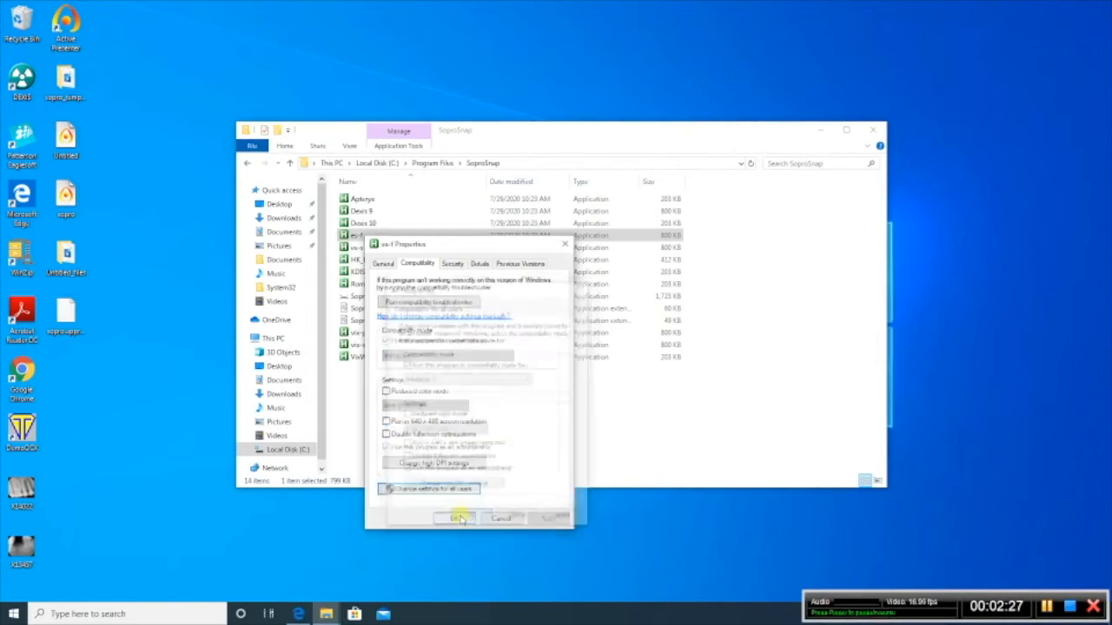
left_click(458, 518)
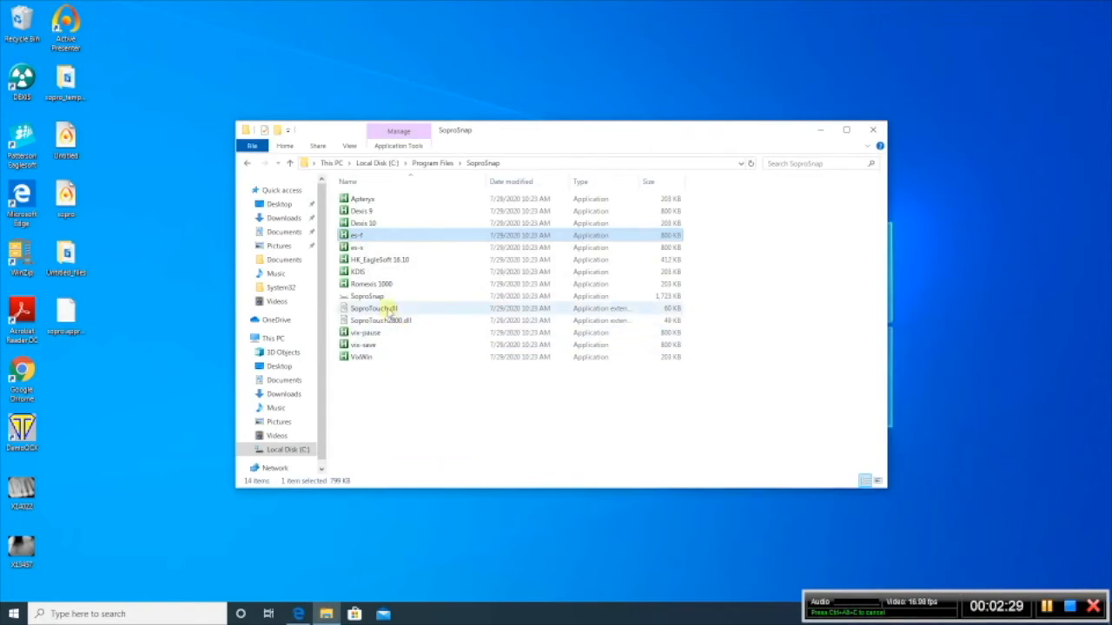
Step: Set the es-s application to run in Windows 7 compatibility mode and as an administrator for all users
left_click(363, 249)
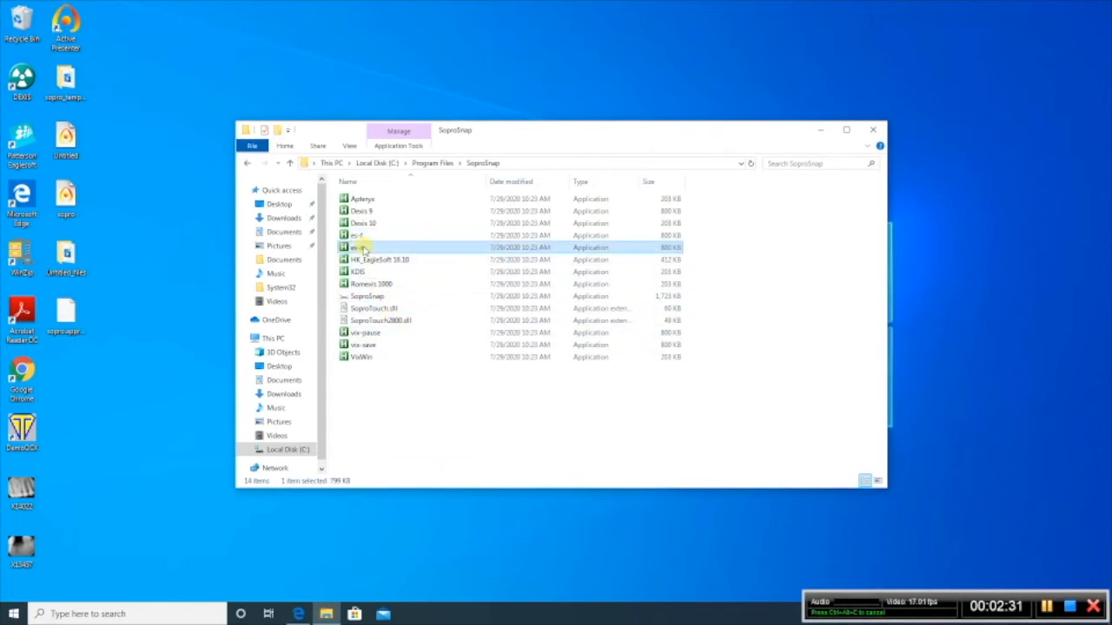
right_click(364, 249)
left_click(358, 251)
right_click(358, 250)
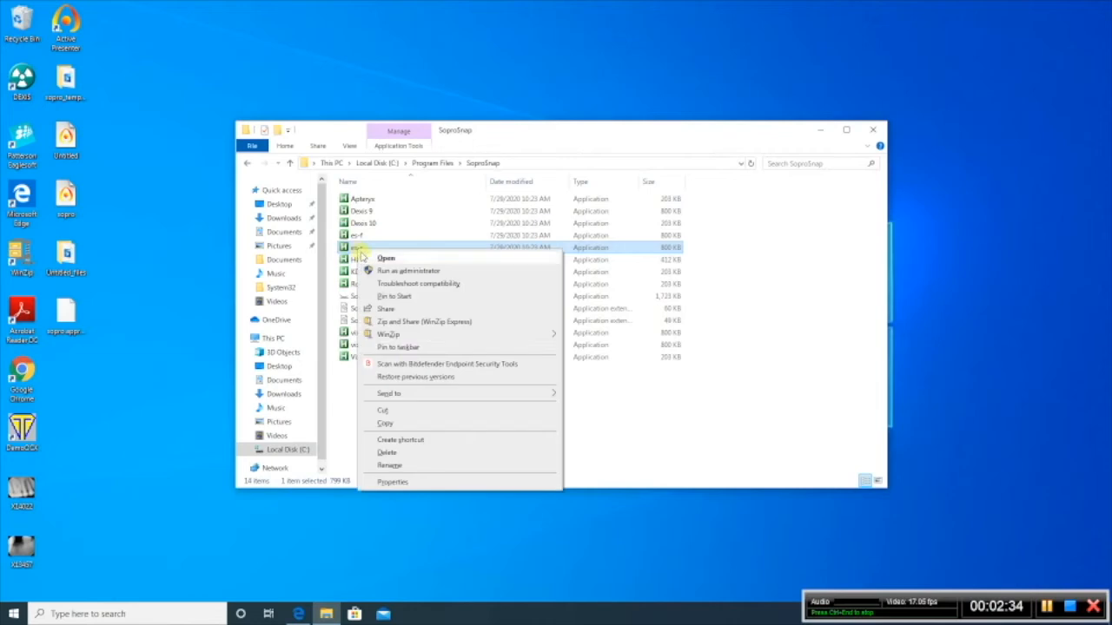
left_click(417, 481)
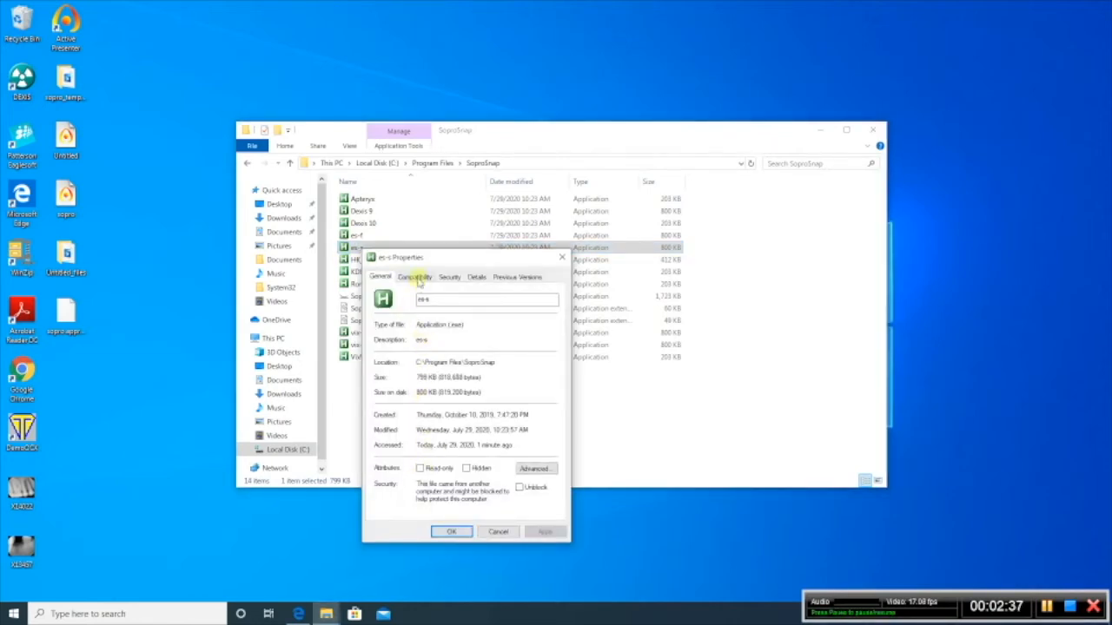
left_click(417, 278)
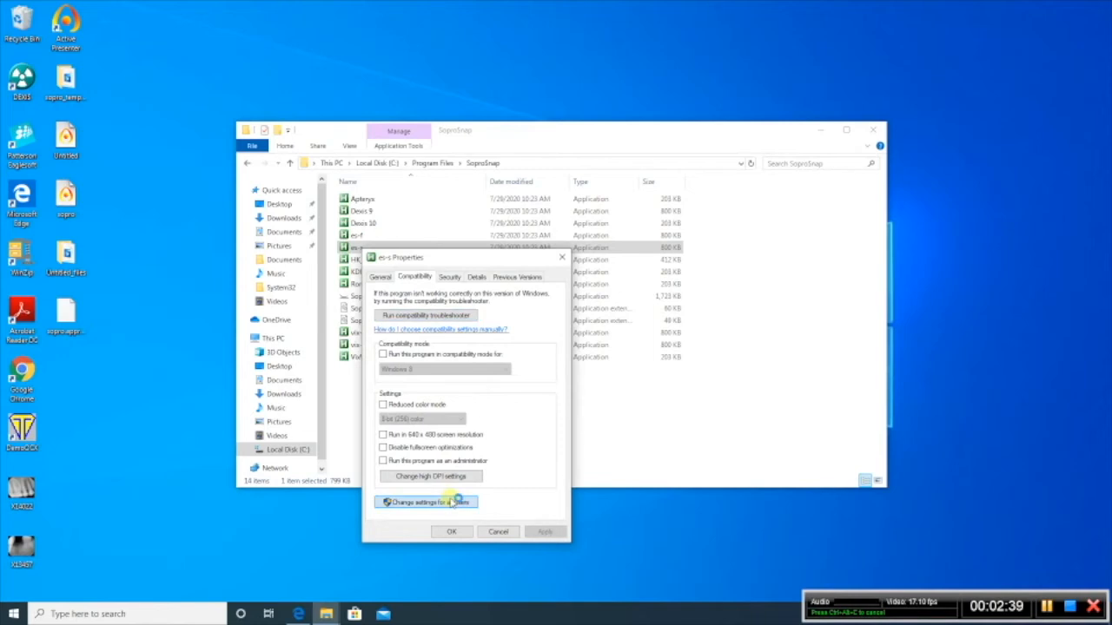
left_click(454, 502)
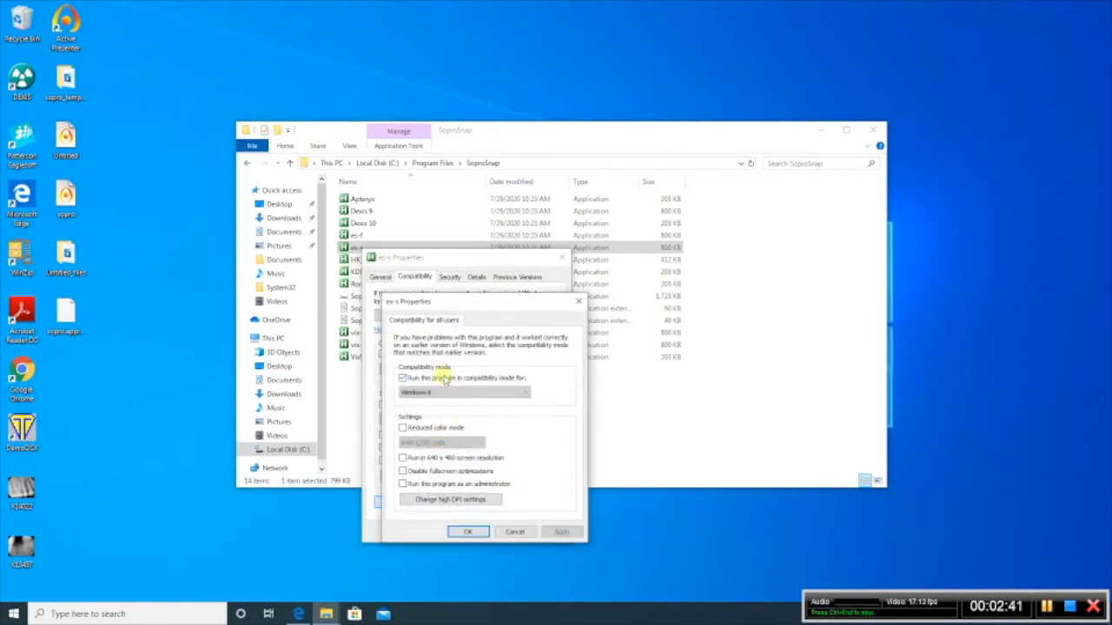
left_click(443, 393)
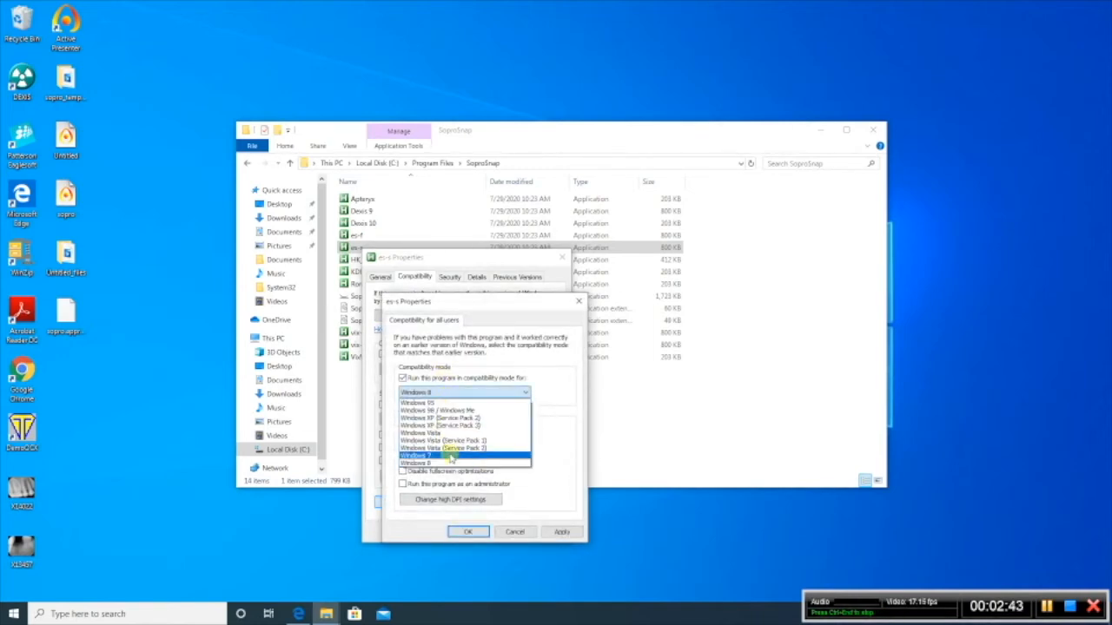
left_click(451, 457)
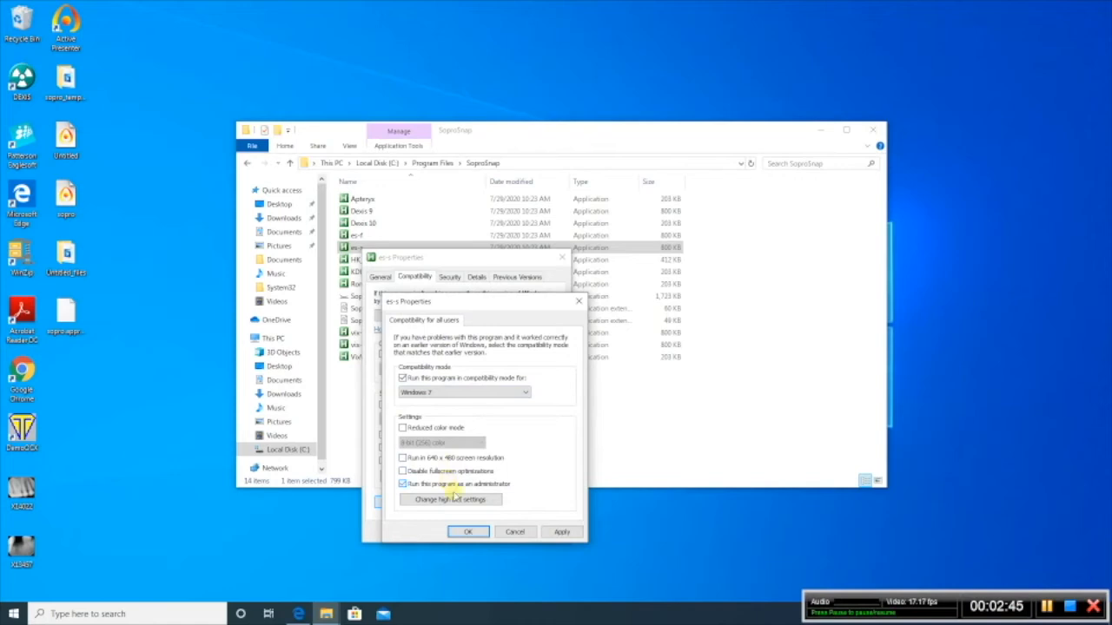
left_click(473, 531)
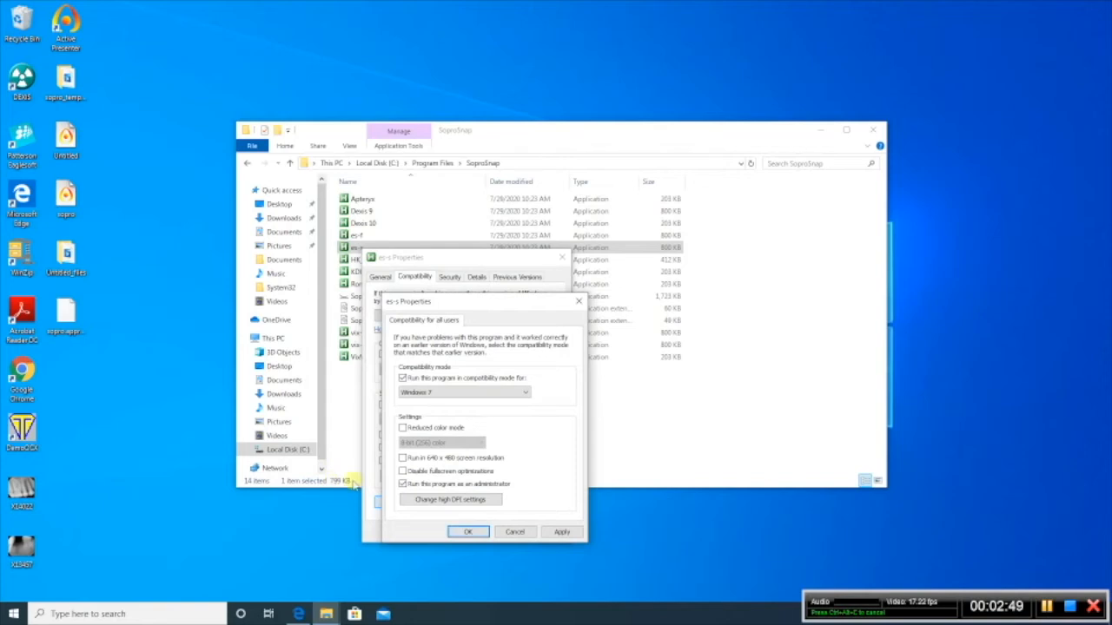
left_click(461, 534)
left_click(451, 533)
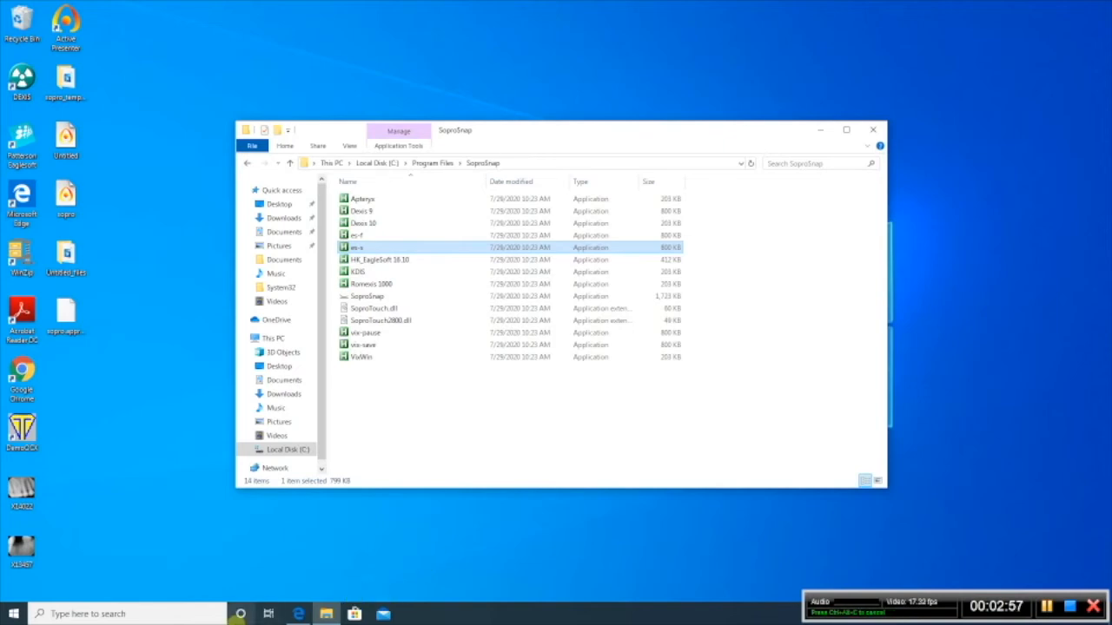
Step: In Microsoft Edge, open the Sopro driver downloads and run the Video Camera USB2 driver for SOPRO-Imaging 2.32 and older versions (USB 2820 Video)
left_click(300, 614)
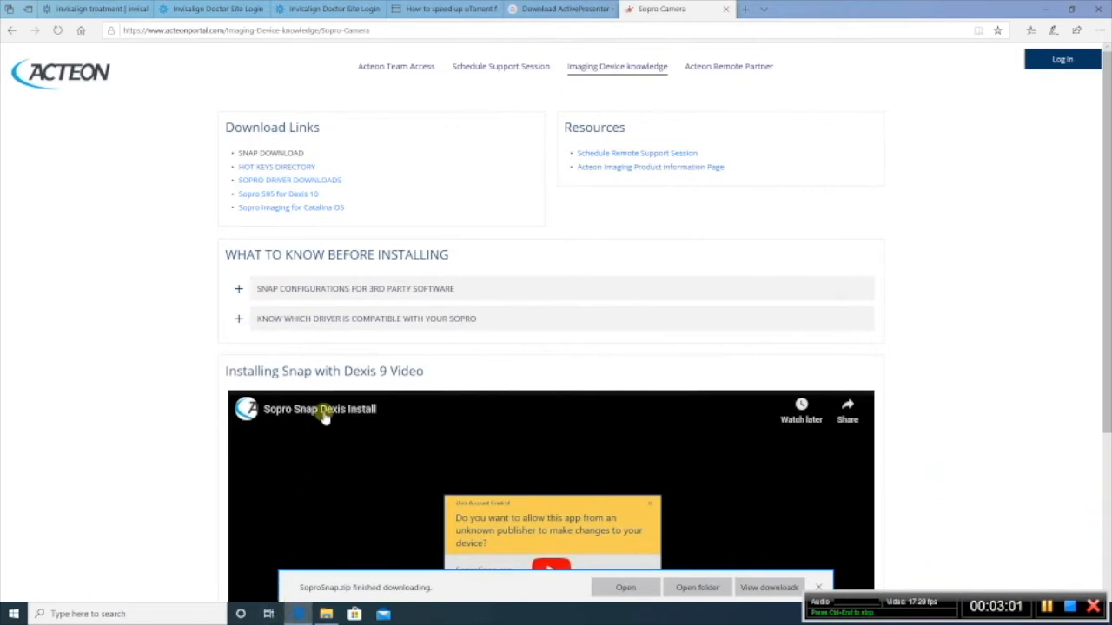
left_click(311, 180)
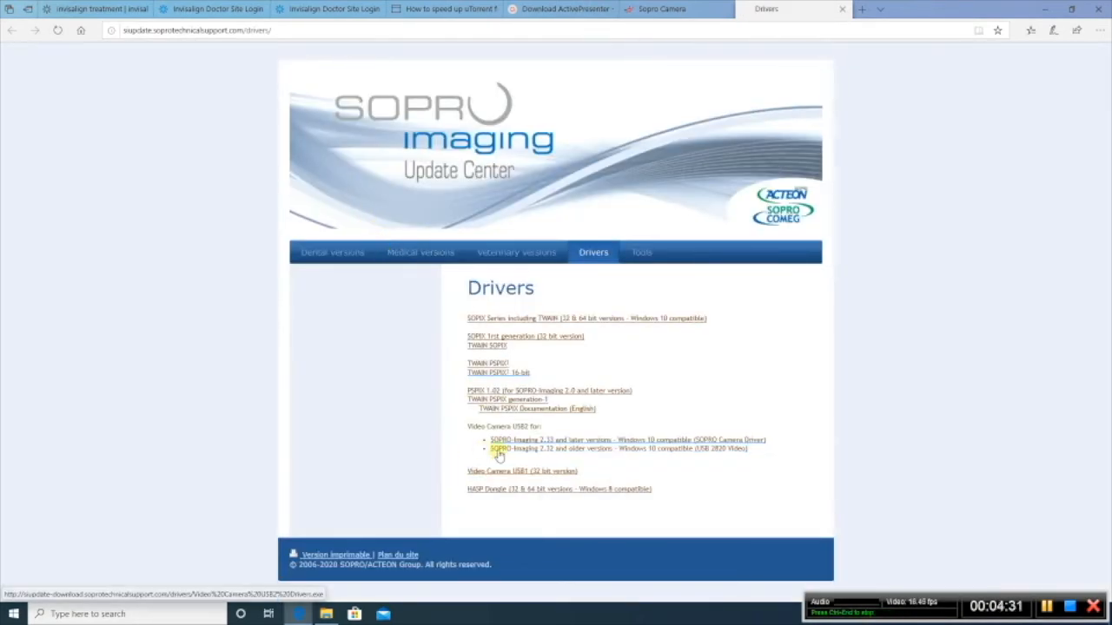
left_click(500, 450)
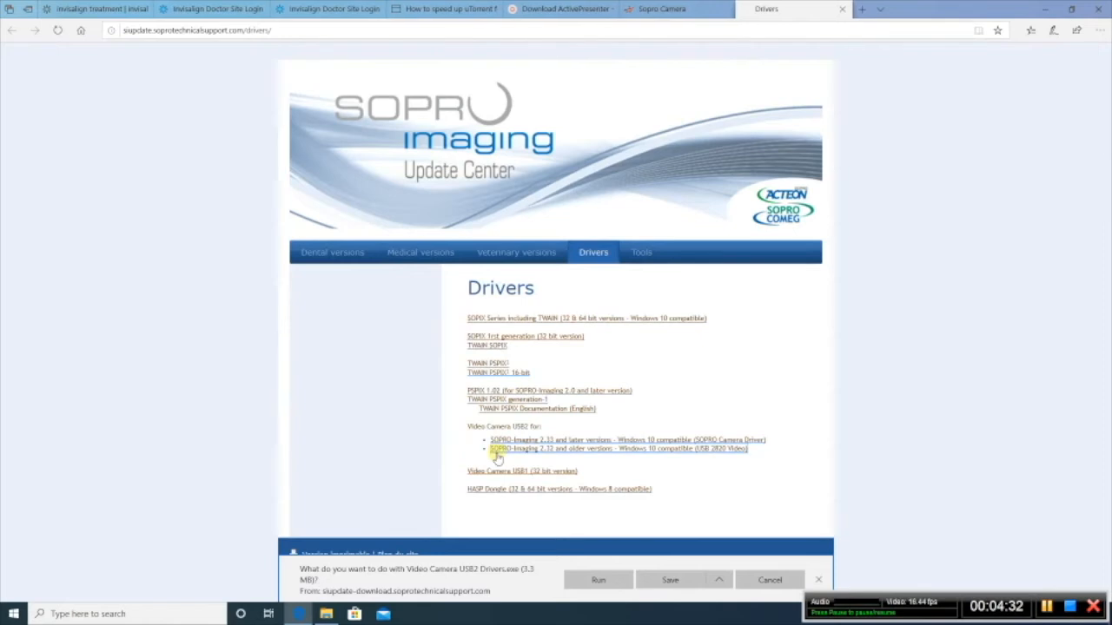
left_click(600, 580)
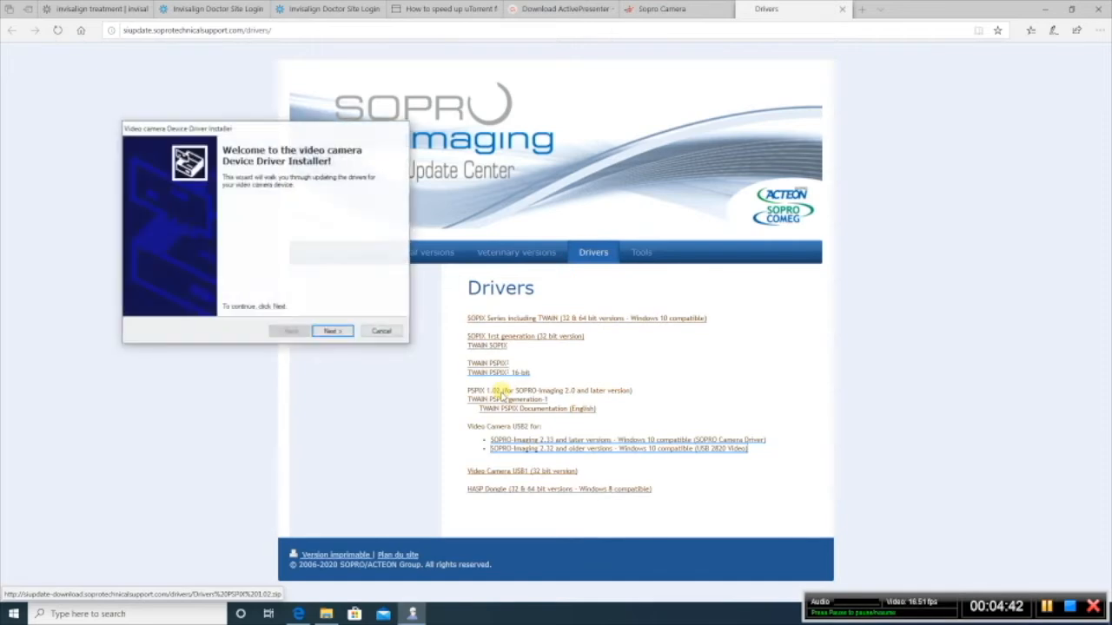
Step: Install the video camera device driver, allowing the Sopro Imaging devices software, and minimize the browser after finishing
left_click(344, 335)
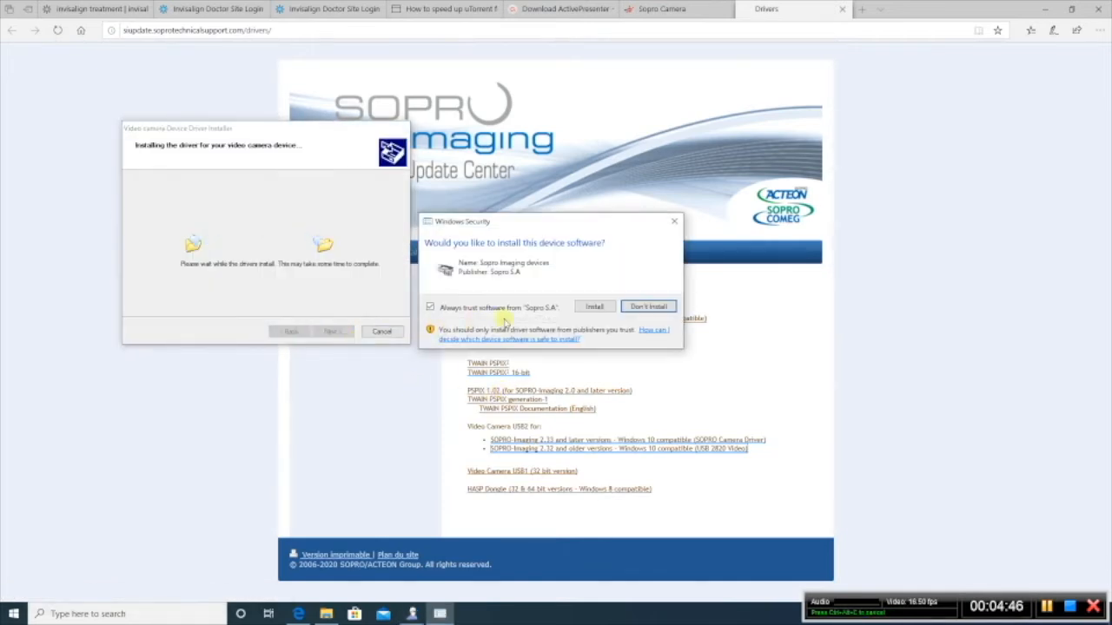
left_click(595, 309)
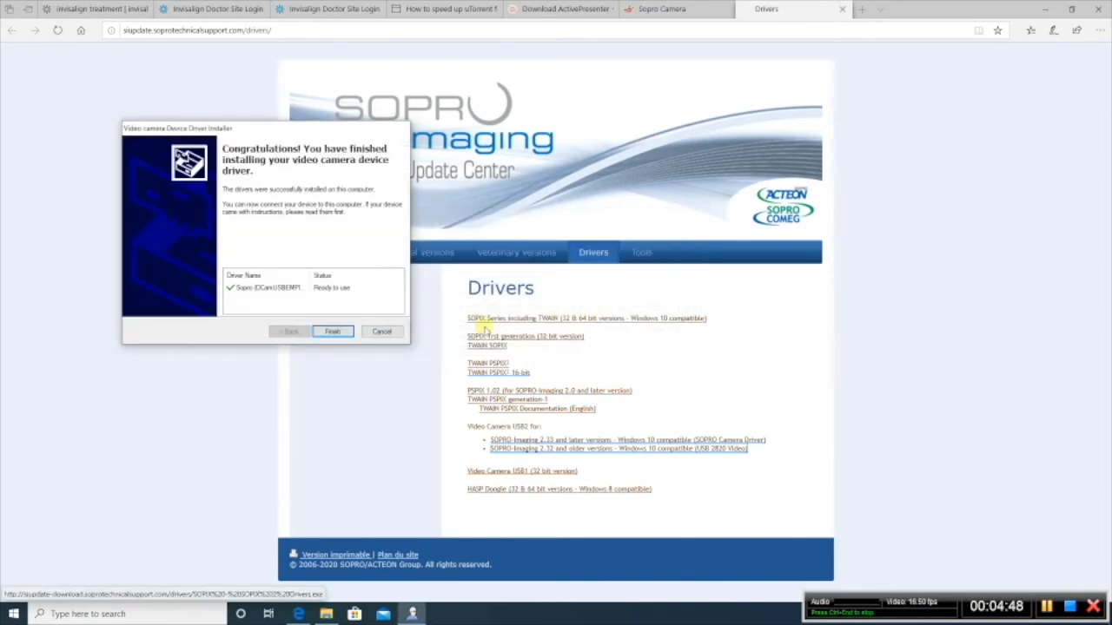
left_click(337, 334)
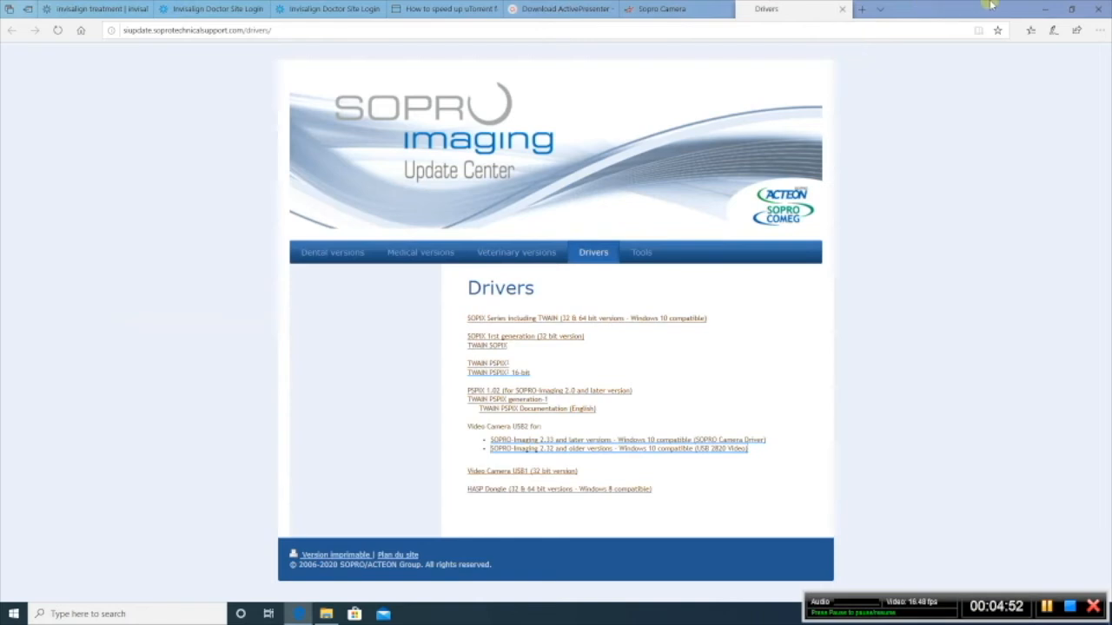
left_click(1046, 8)
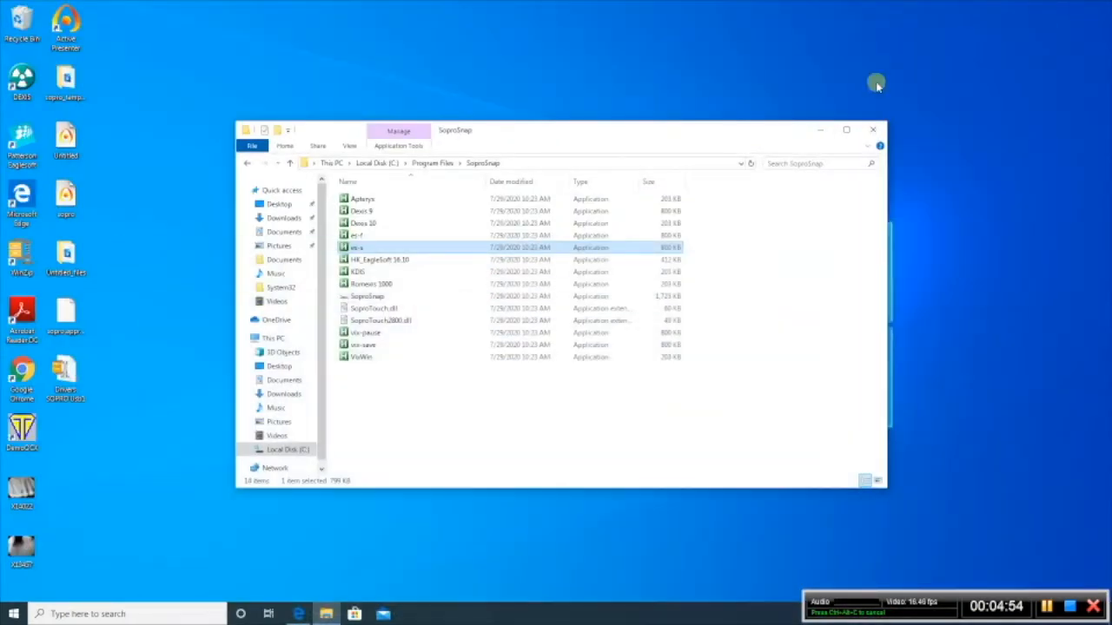
Step: Launch SoproSnap and configure Action #01 with Broadcast and es-f as the external launcher application, and enable putting the application in the system tray
left_click(366, 298)
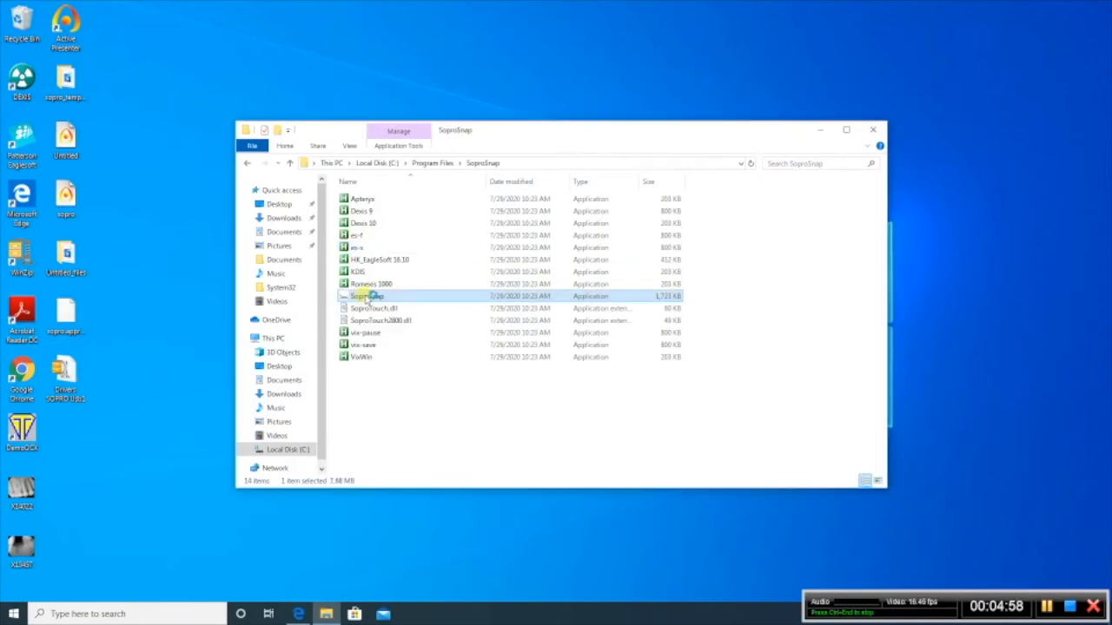
double_click(366, 298)
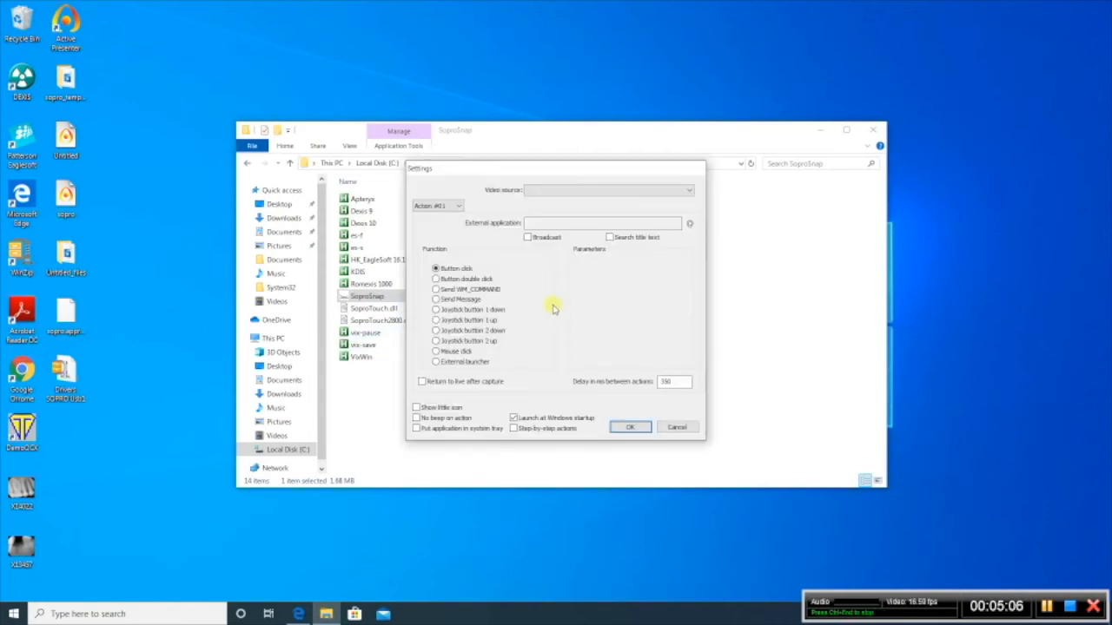
left_click(527, 237)
left_click(476, 363)
left_click(680, 337)
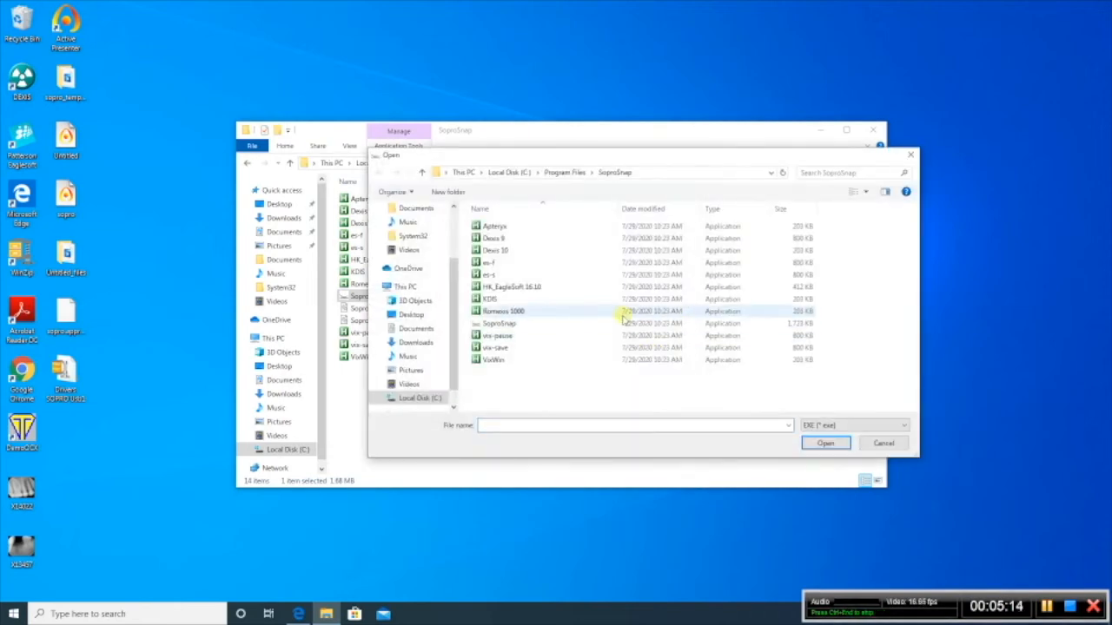
left_click(573, 262)
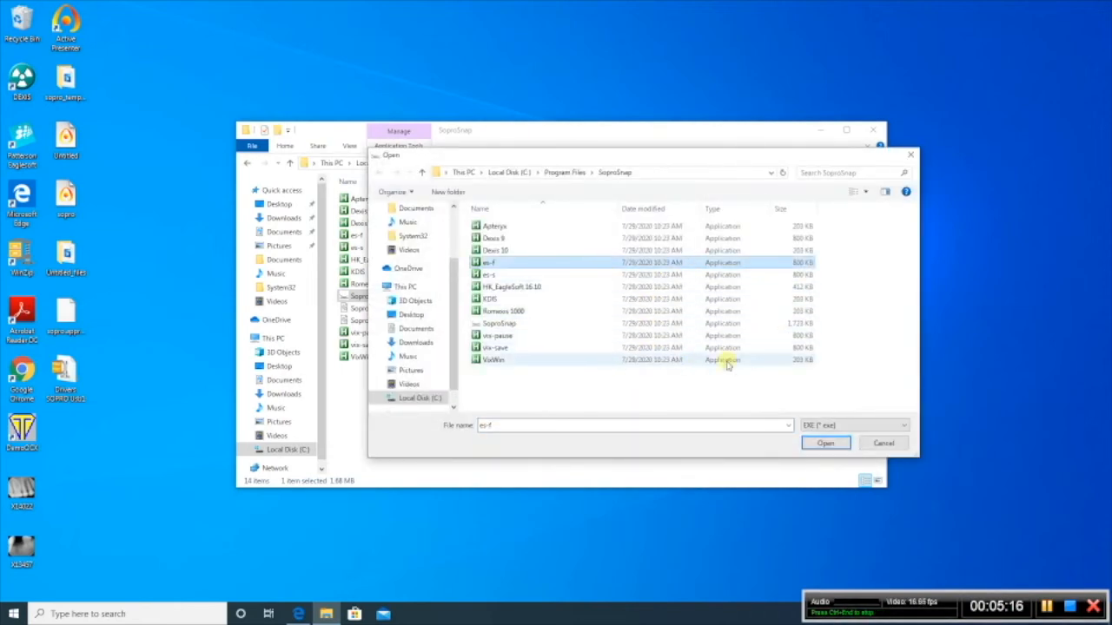
left_click(821, 444)
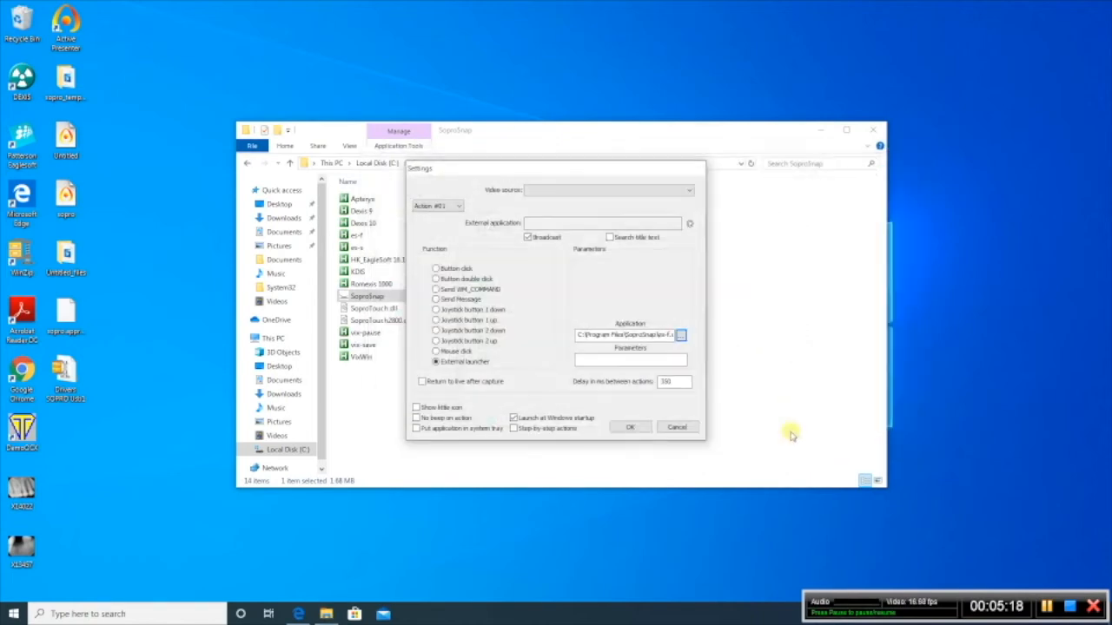
left_click(434, 429)
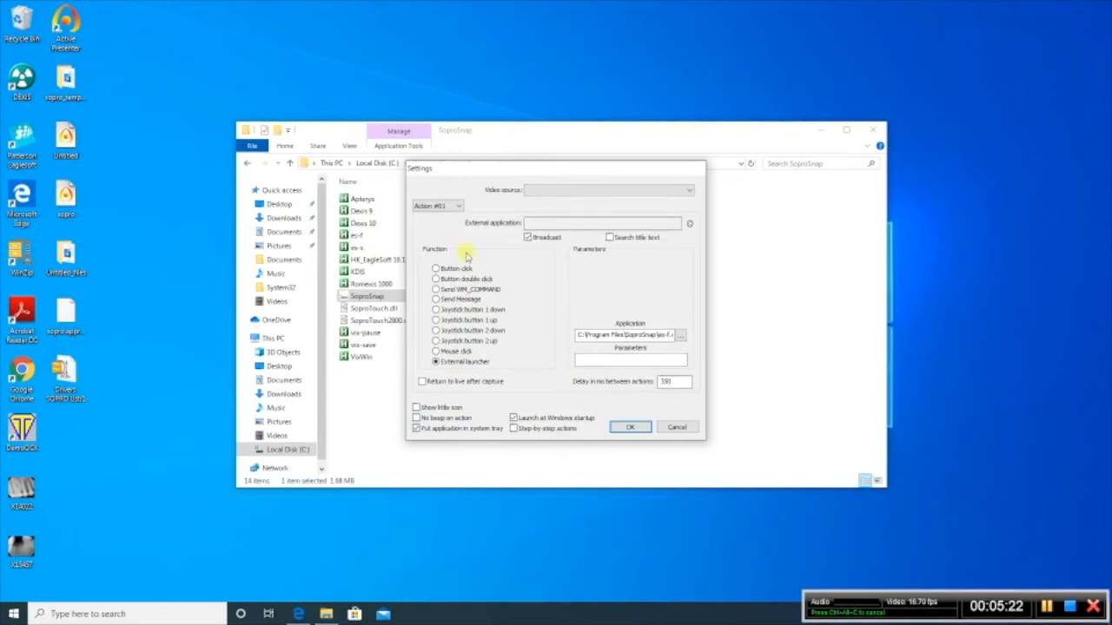
Step: Configure Action #02 as an external launcher for the es-s application in the SoproSnap folder
left_click(459, 208)
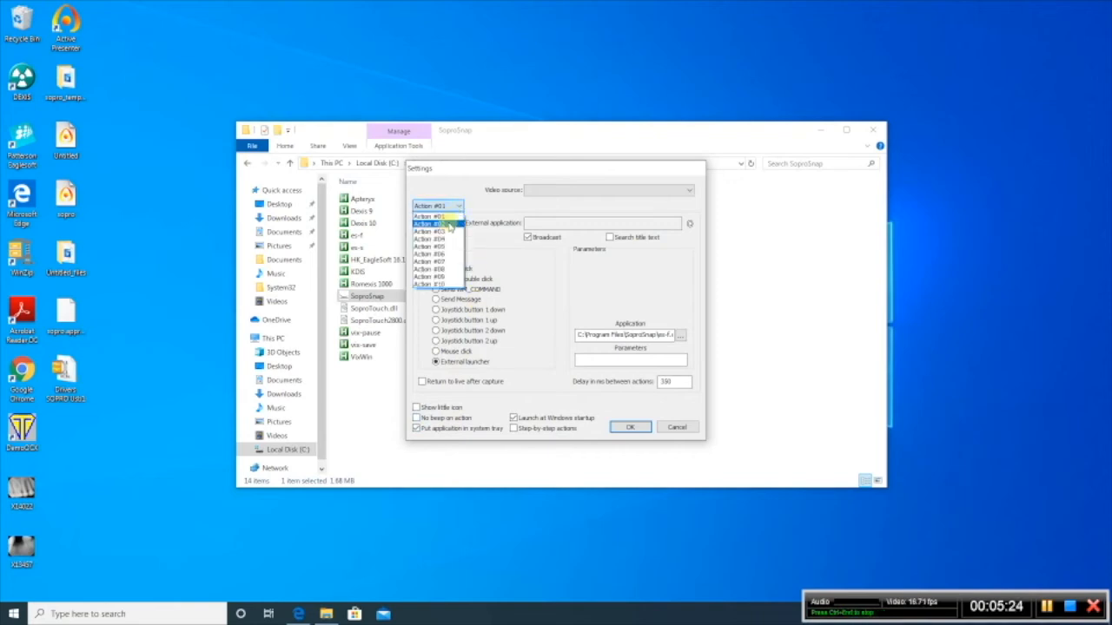
left_click(452, 221)
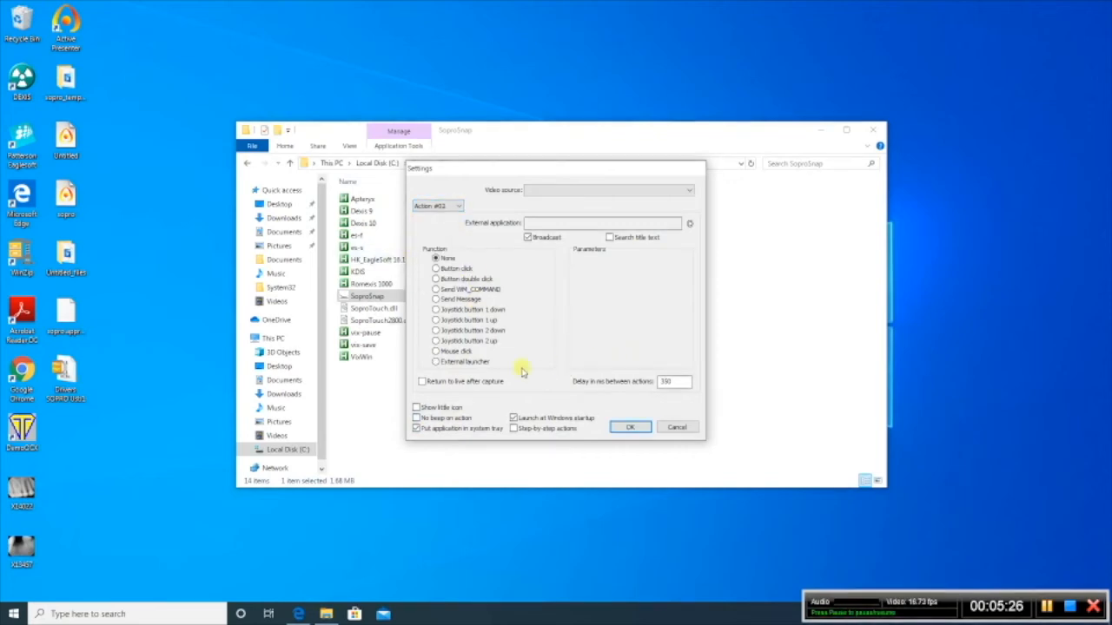
left_click(486, 364)
left_click(677, 336)
left_click(537, 275)
left_click(810, 443)
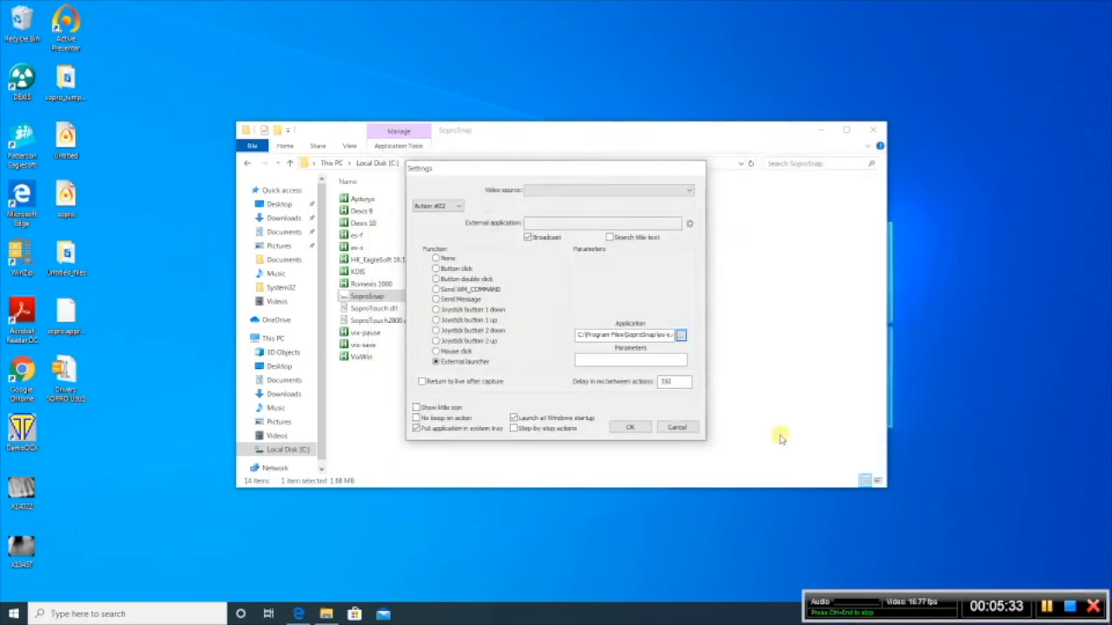
Step: Save the SoproSnap settings, and open the preferences in Patterson Eaglesoft
left_click(630, 428)
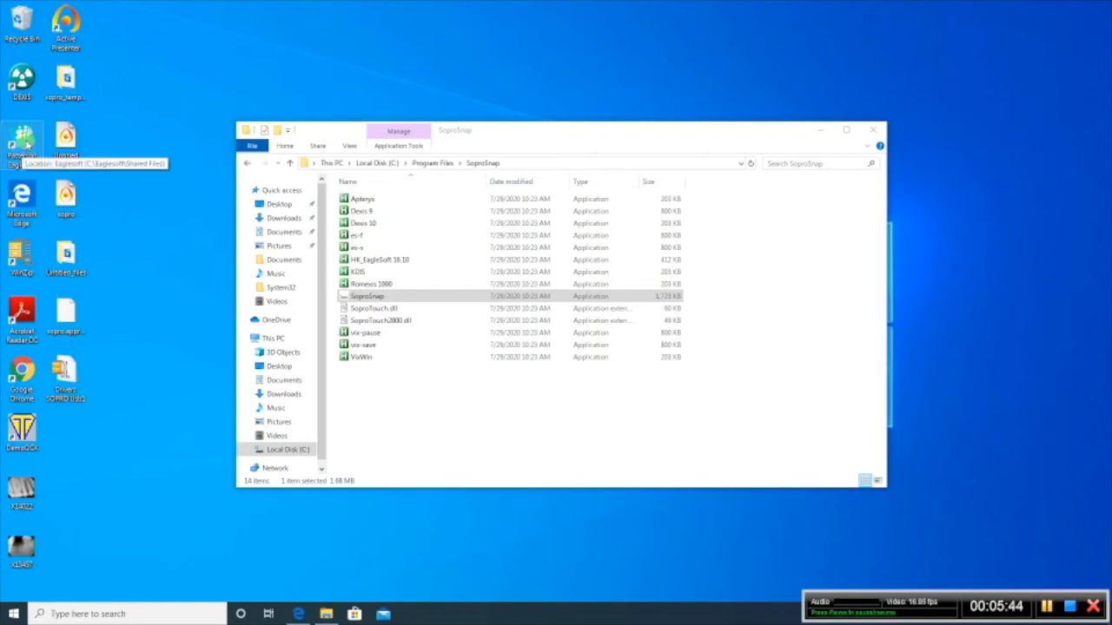
double_click(25, 141)
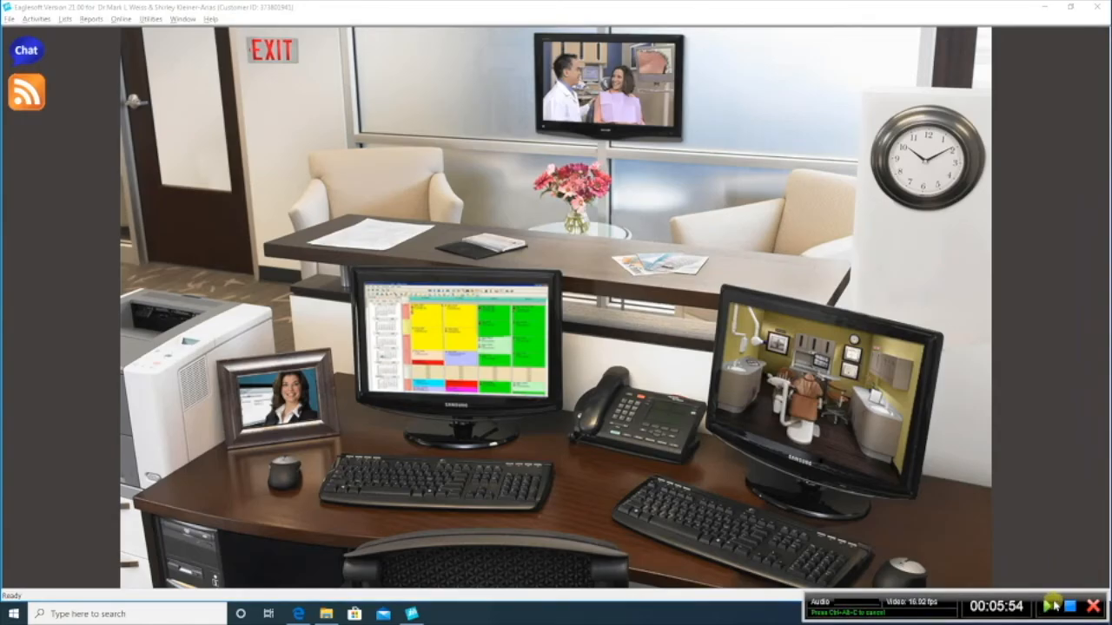
left_click(11, 19)
left_click(16, 30)
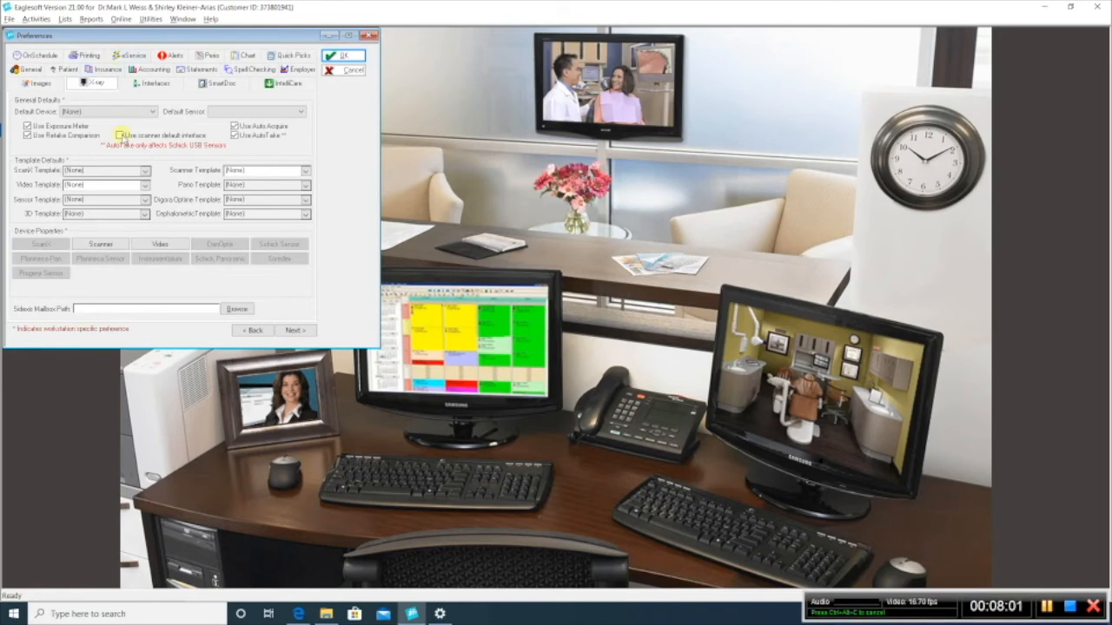
Step: In the X-ray preferences' video properties, set the capture card to Standard Windows Driver Model Device with Sopro cameras driver as the default device
left_click(180, 246)
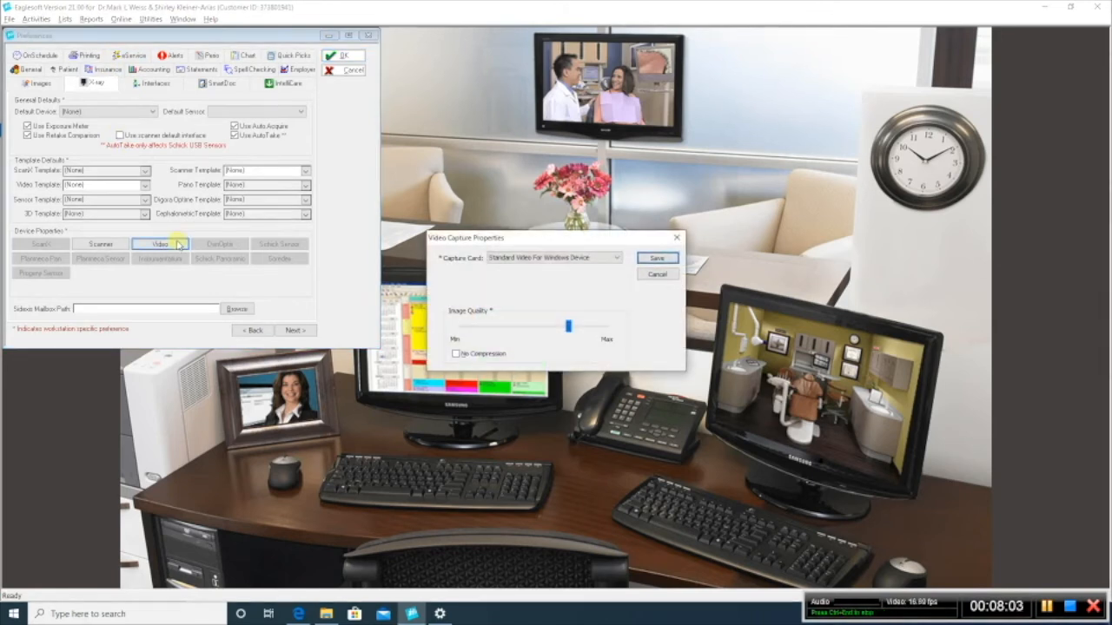
left_click(615, 258)
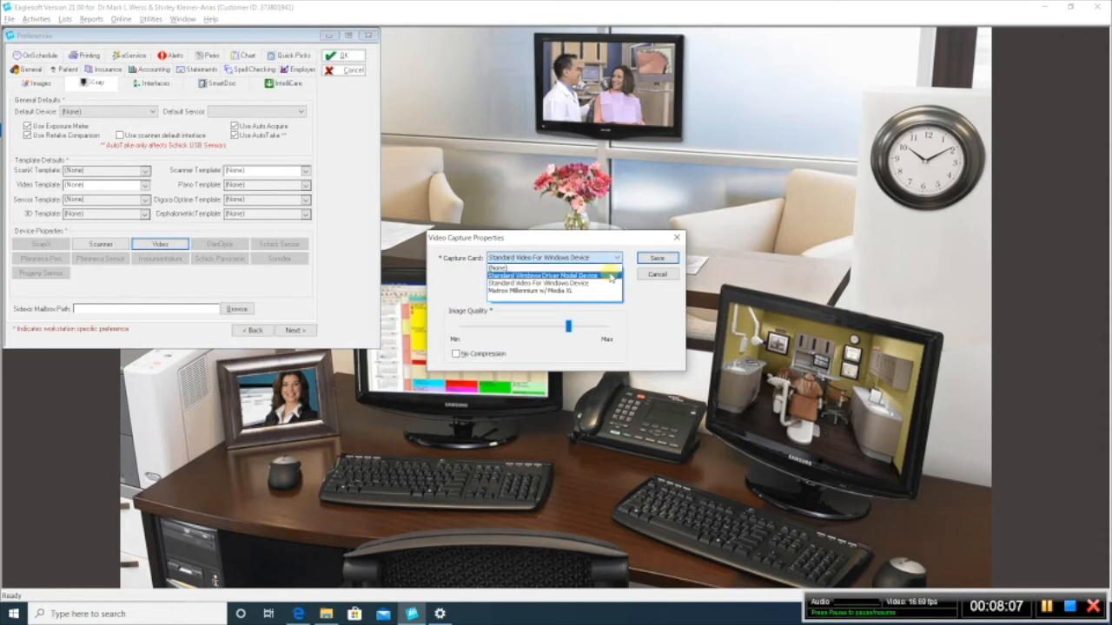
left_click(611, 277)
left_click(614, 282)
left_click(613, 283)
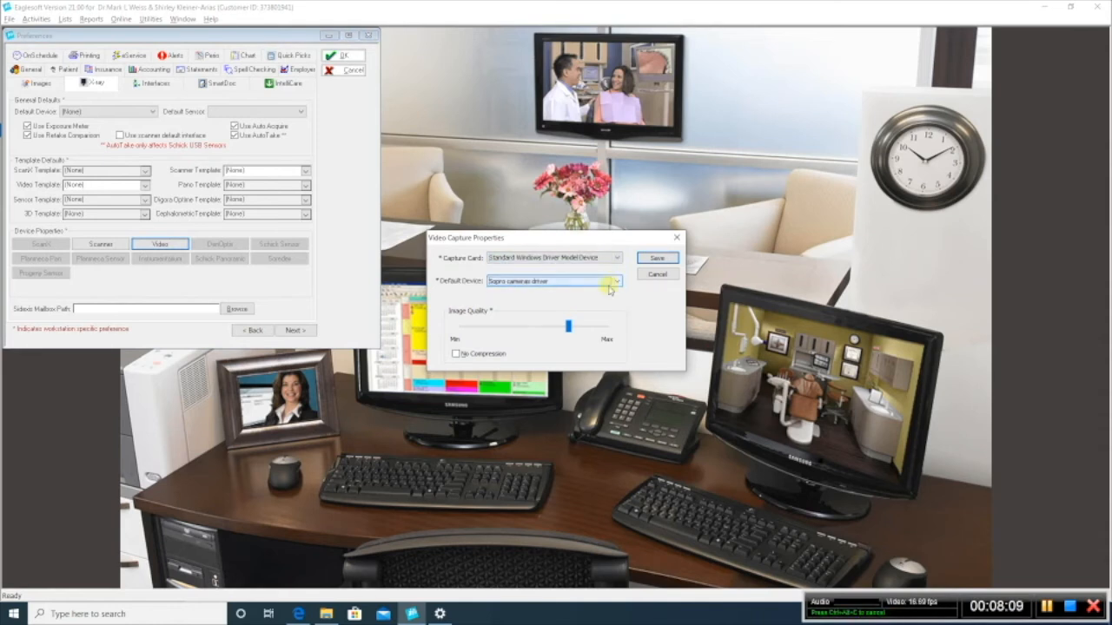
Step: Set the video image quality to maximum with No Compression, and save the capture properties and preferences
left_click(608, 327)
left_click_drag(568, 327, 607, 328)
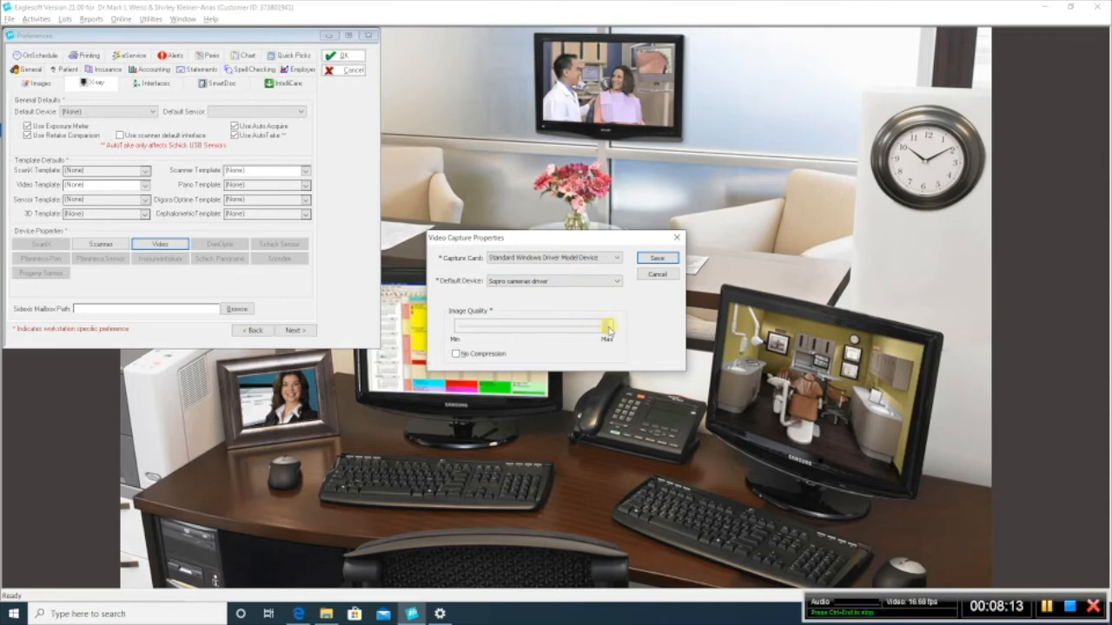
left_click(455, 353)
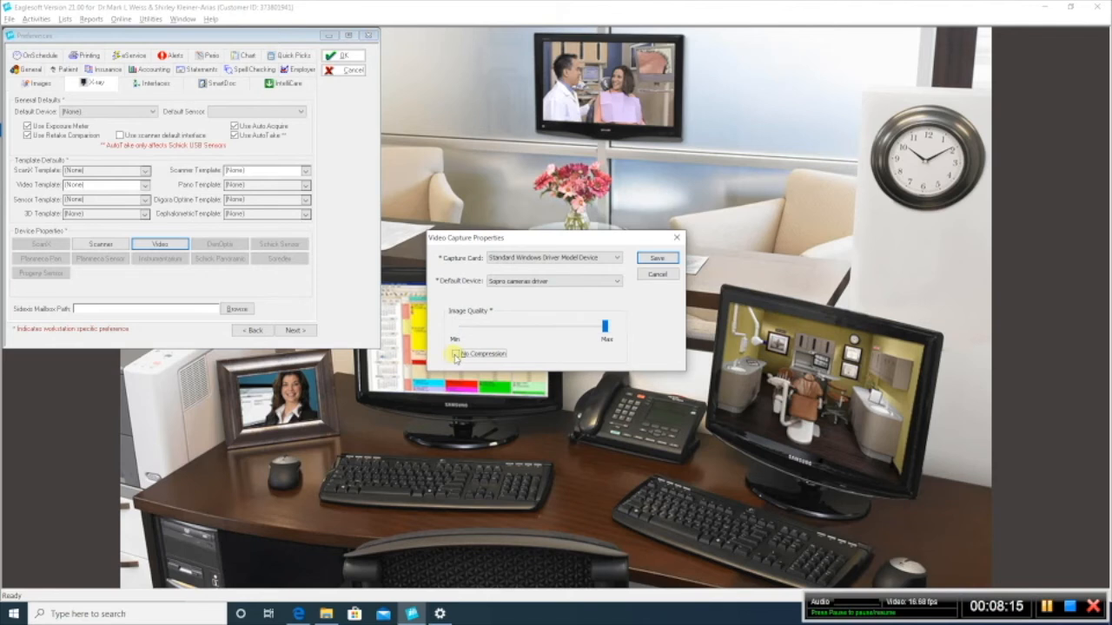
left_click(656, 258)
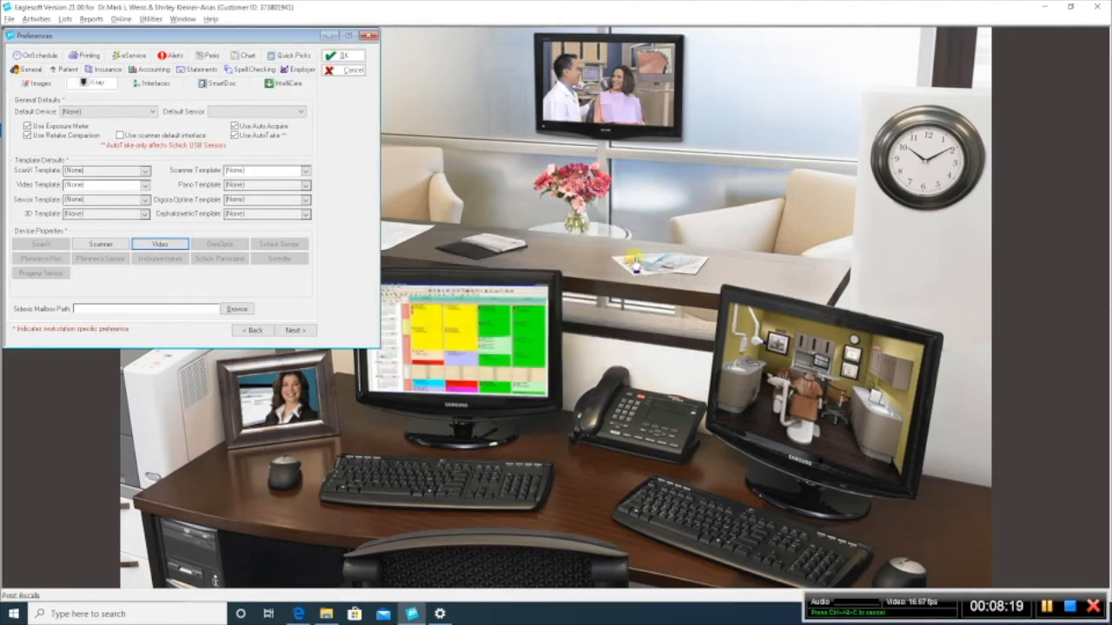
left_click(368, 36)
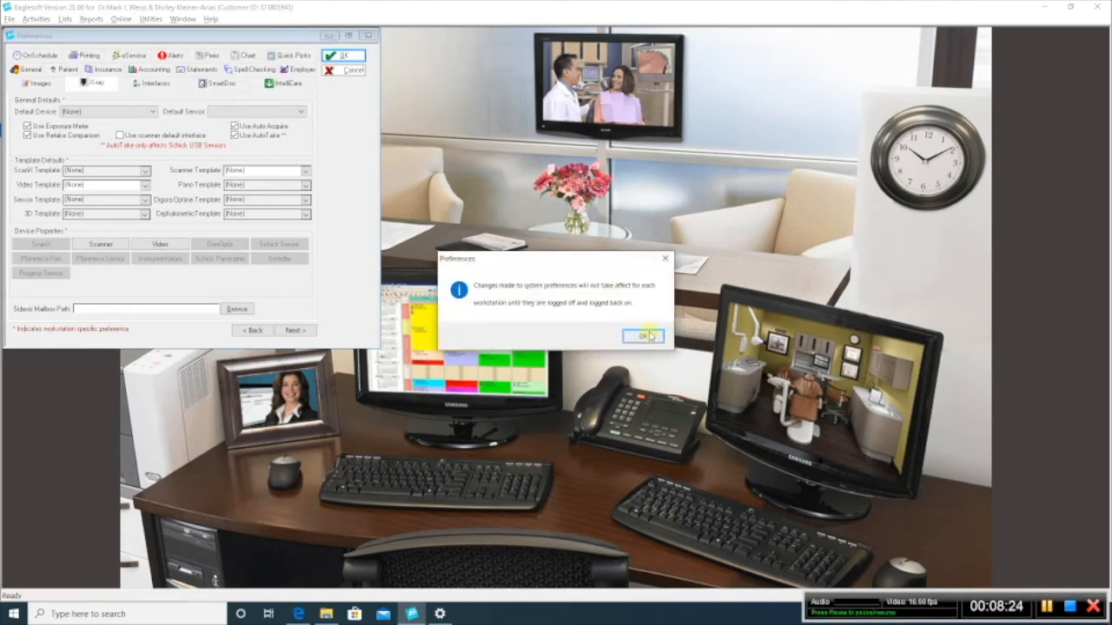
left_click(644, 336)
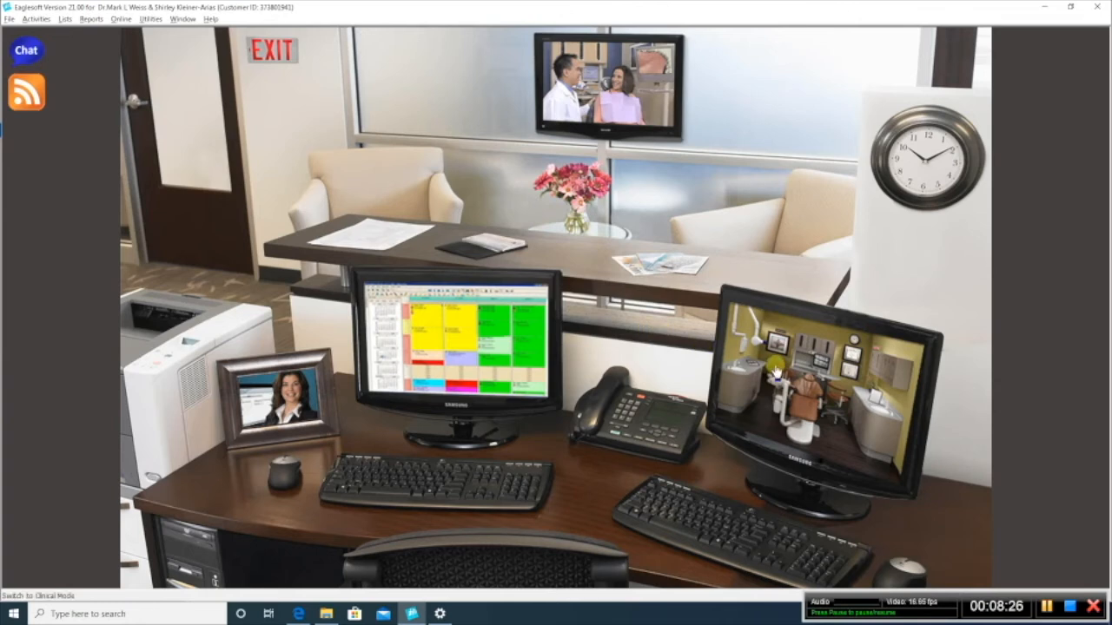
Step: In clinical mode, open an intraoral video exam for the test patient to check the camera image, and close the exam window
left_click(776, 372)
left_click(453, 304)
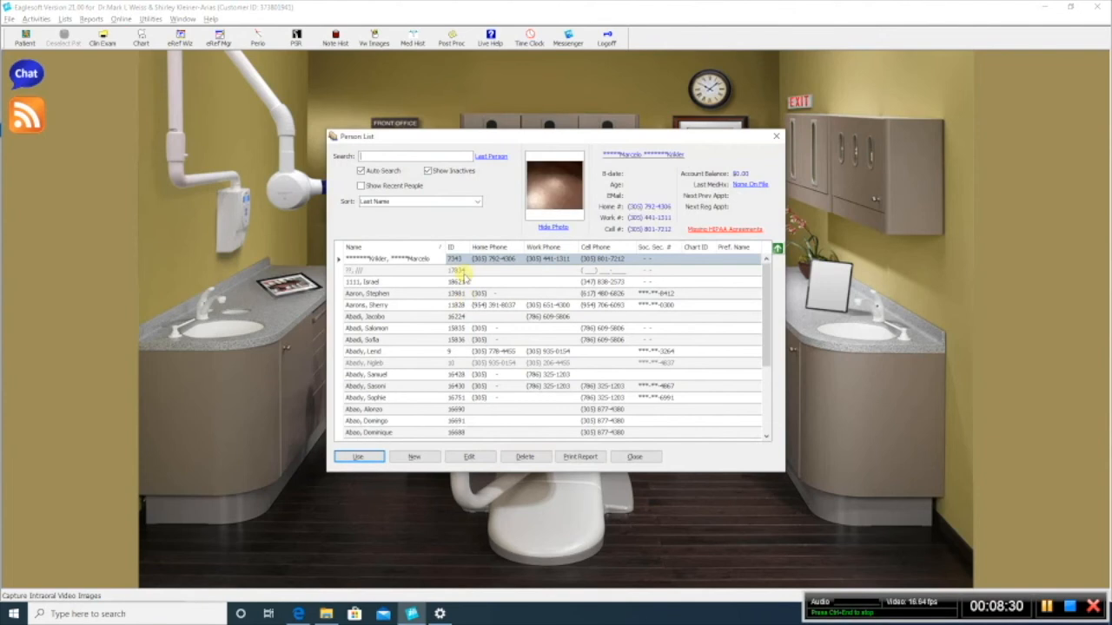
type("test")
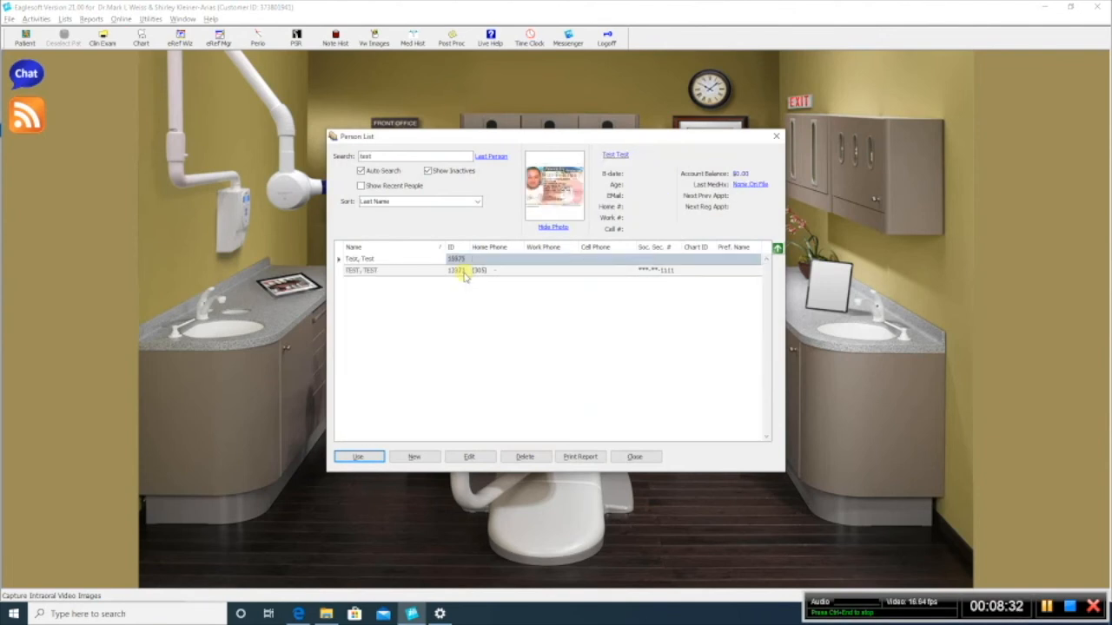
left_click(425, 261)
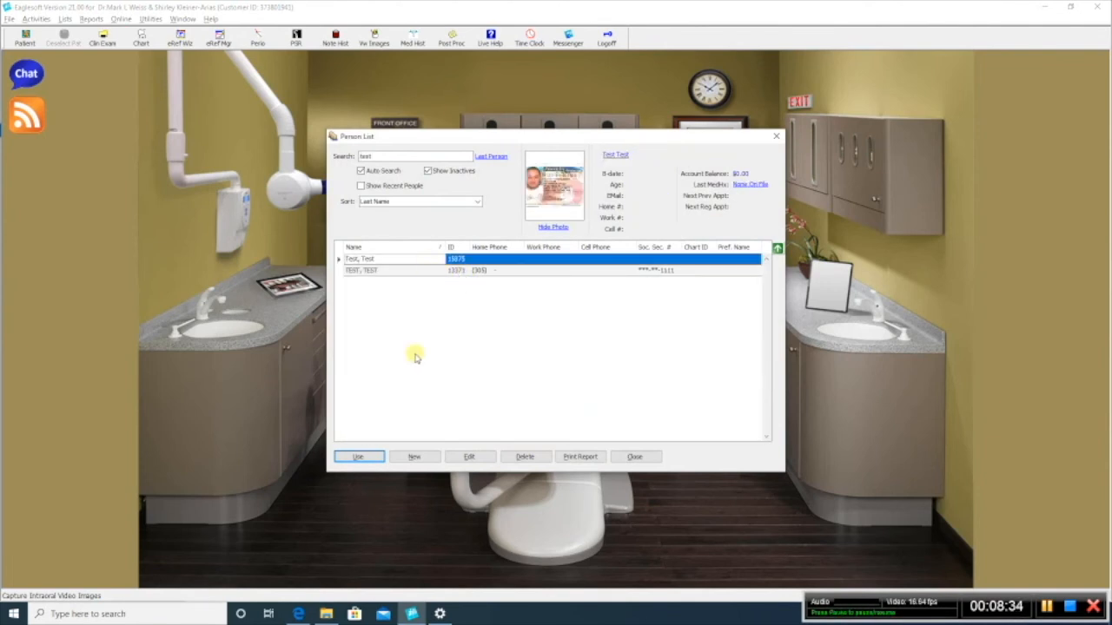
left_click(359, 457)
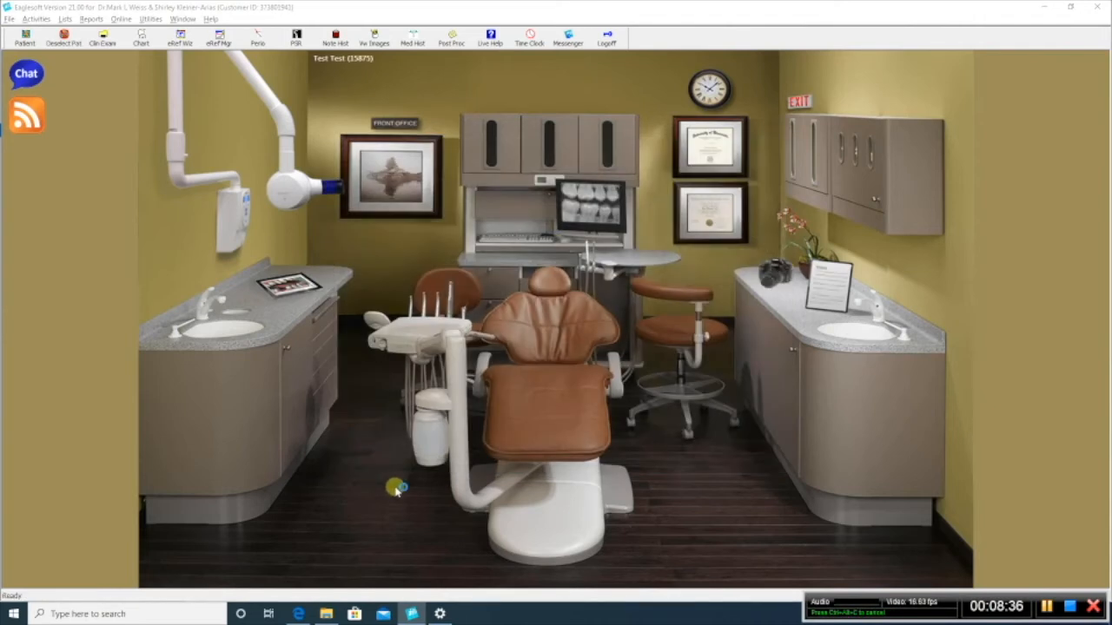
left_click(396, 489)
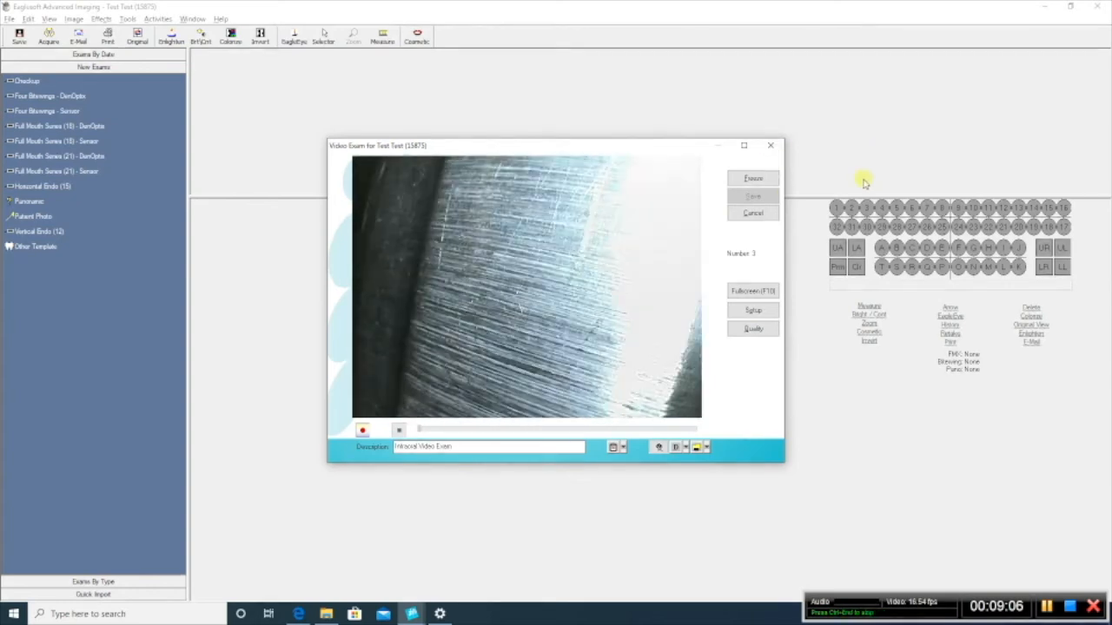
left_click(773, 146)
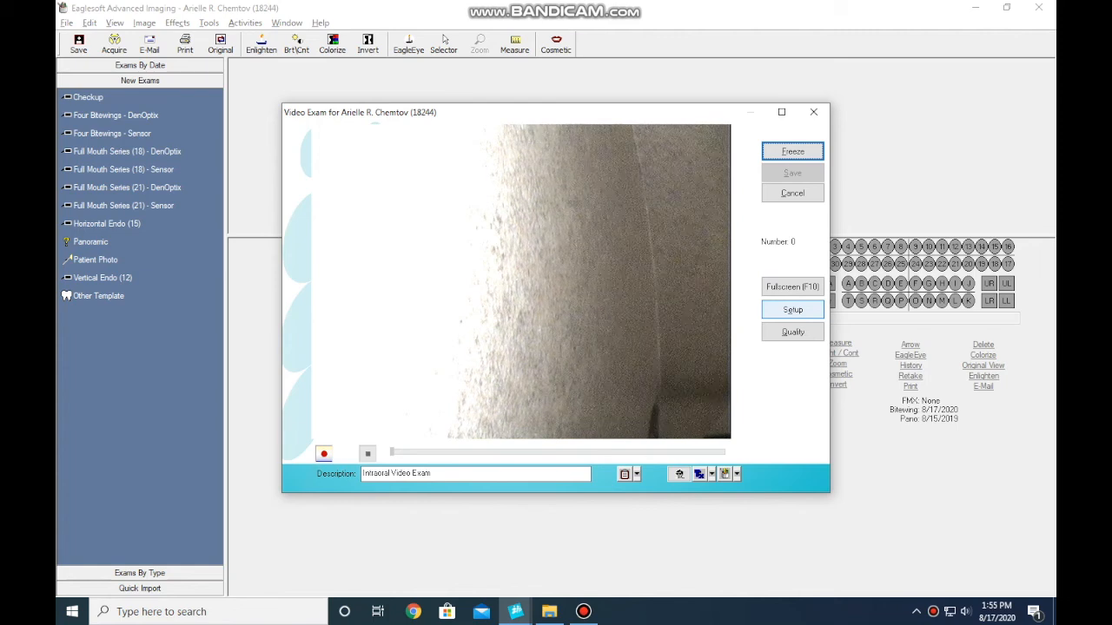
Step: In the video exam's capture settings, set brightness to 110, contrast to 30 and hue to 64, and adjust saturation and sharpness
left_click(792, 310)
left_click(792, 310)
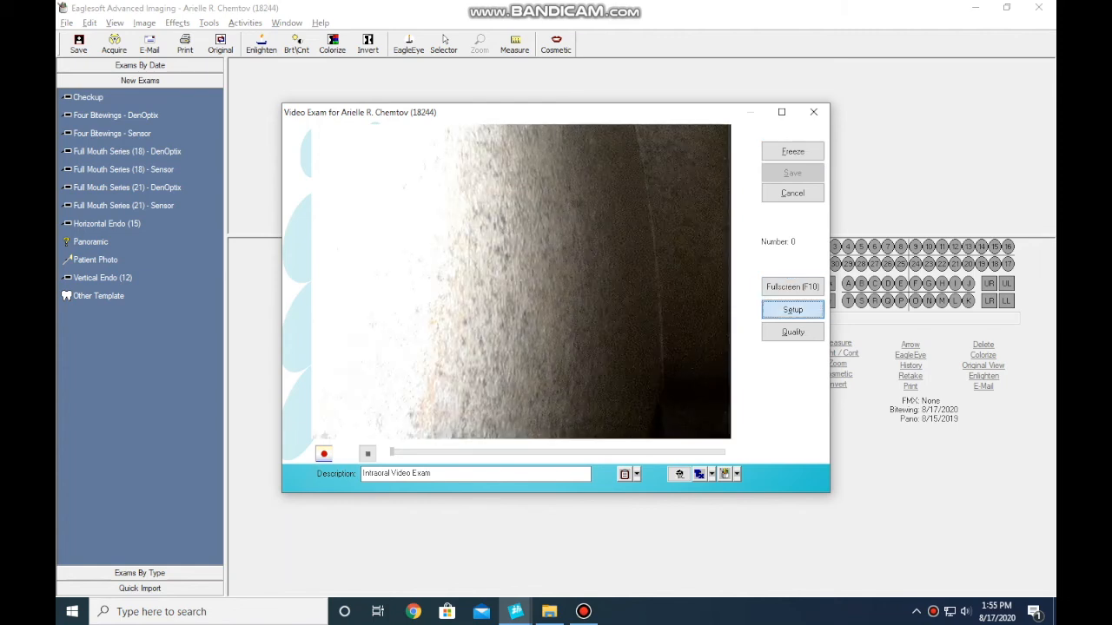
left_click_drag(532, 290, 555, 289)
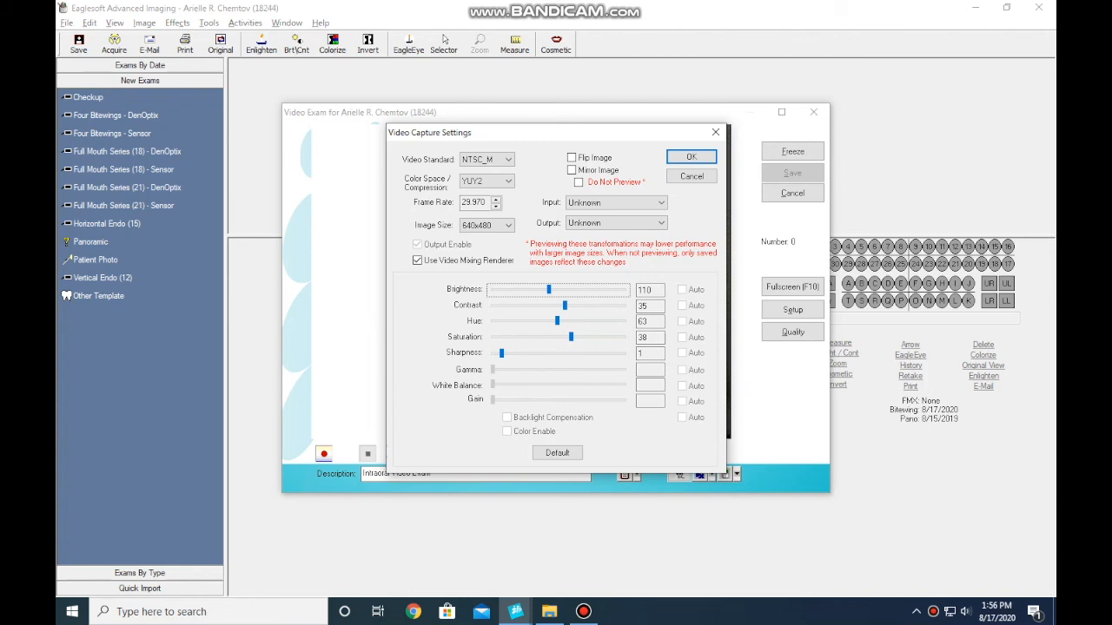
left_click(564, 306)
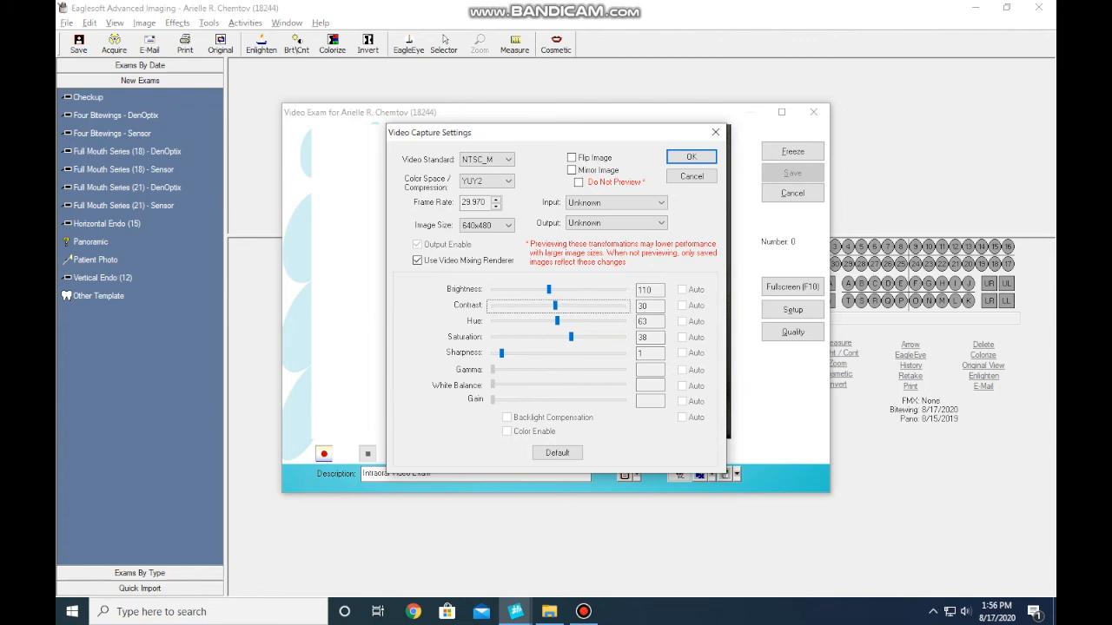
left_click(557, 322)
left_click(571, 337)
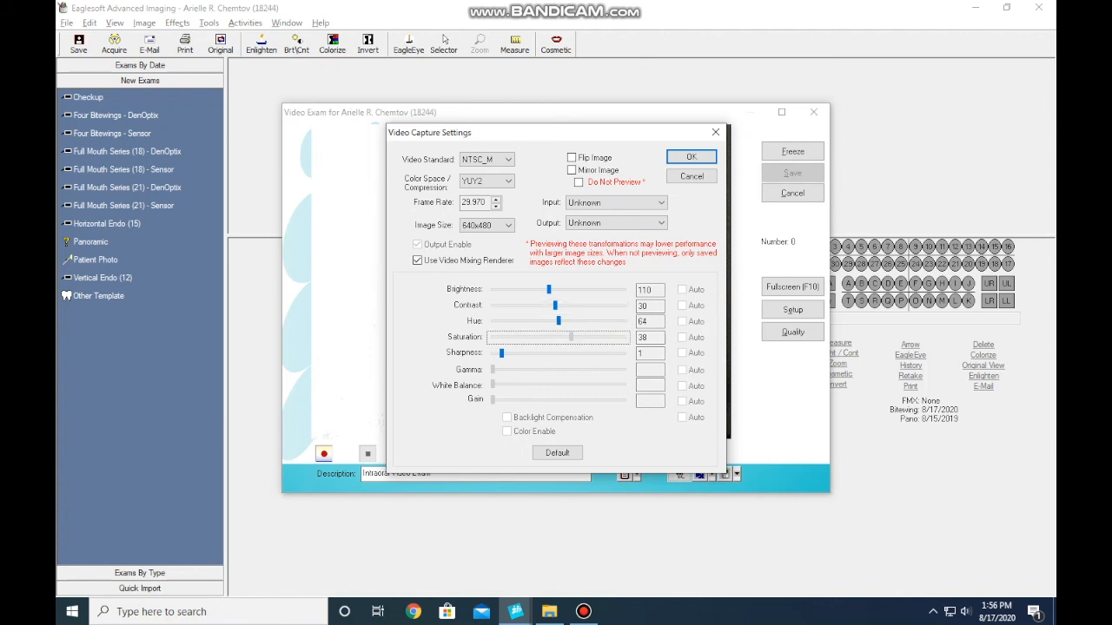
left_click_drag(571, 337, 577, 337)
left_click(501, 354)
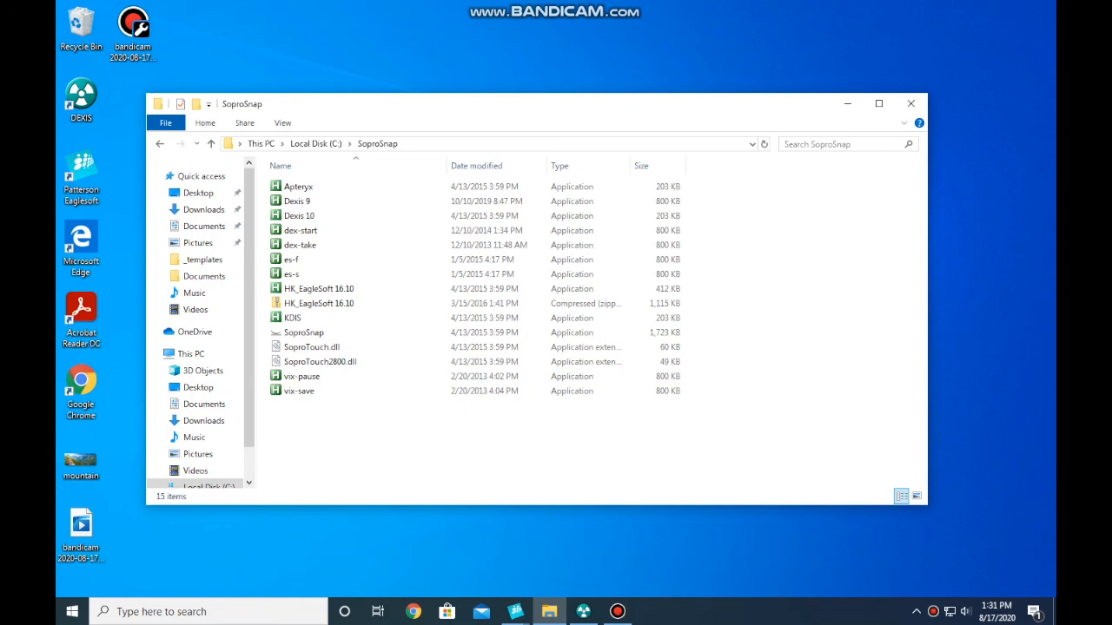
Step: Open the Windows Startup folder by running shell:startup
key("super+r")
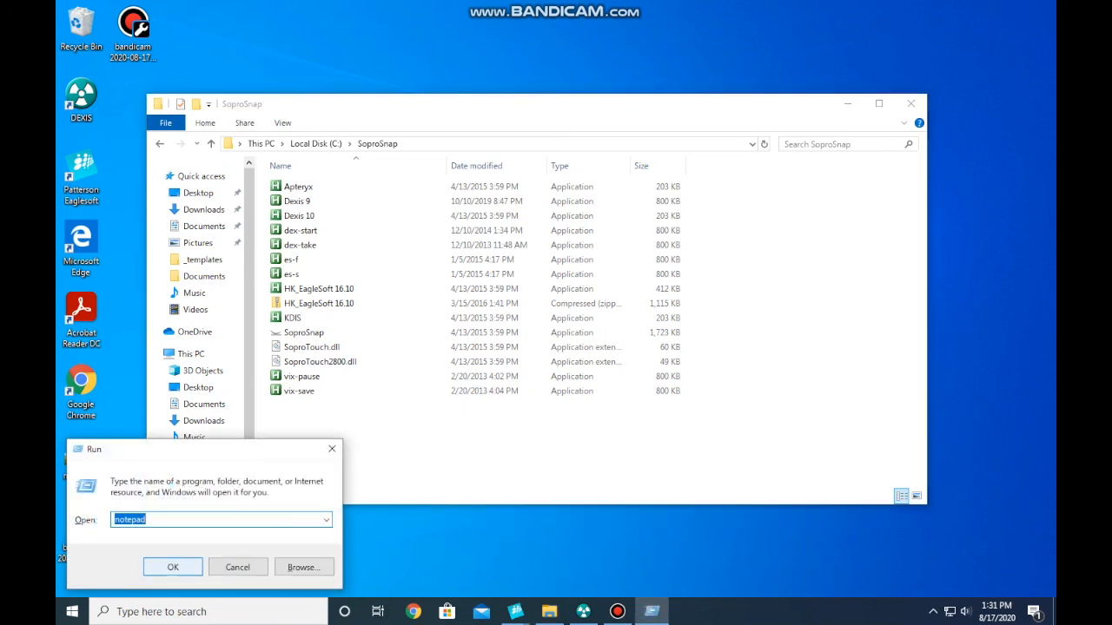
type("shell:star")
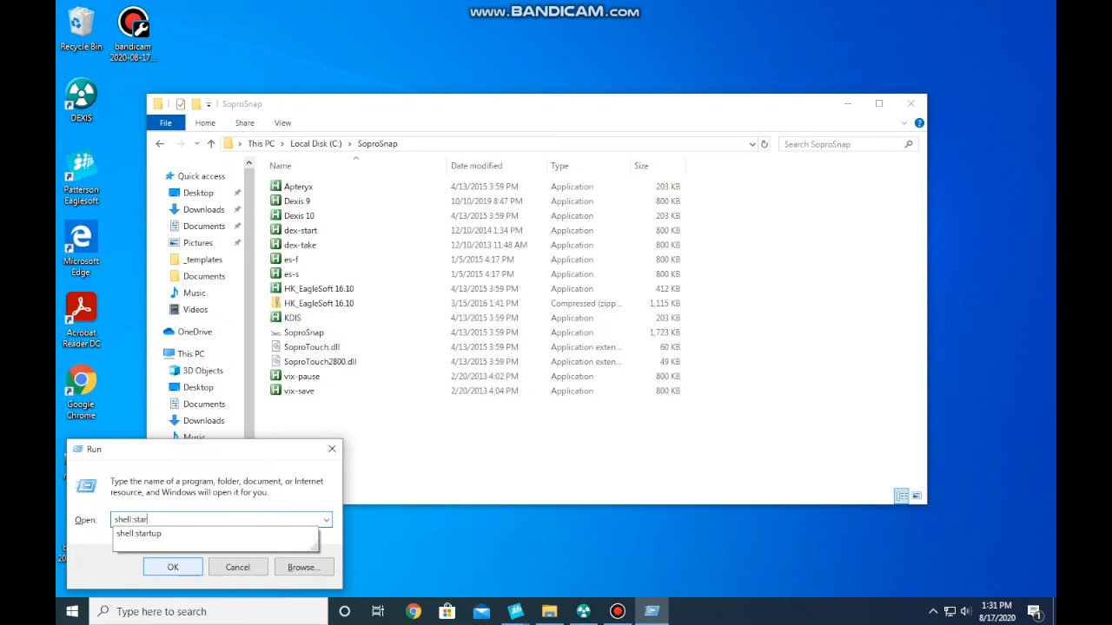
type("tup")
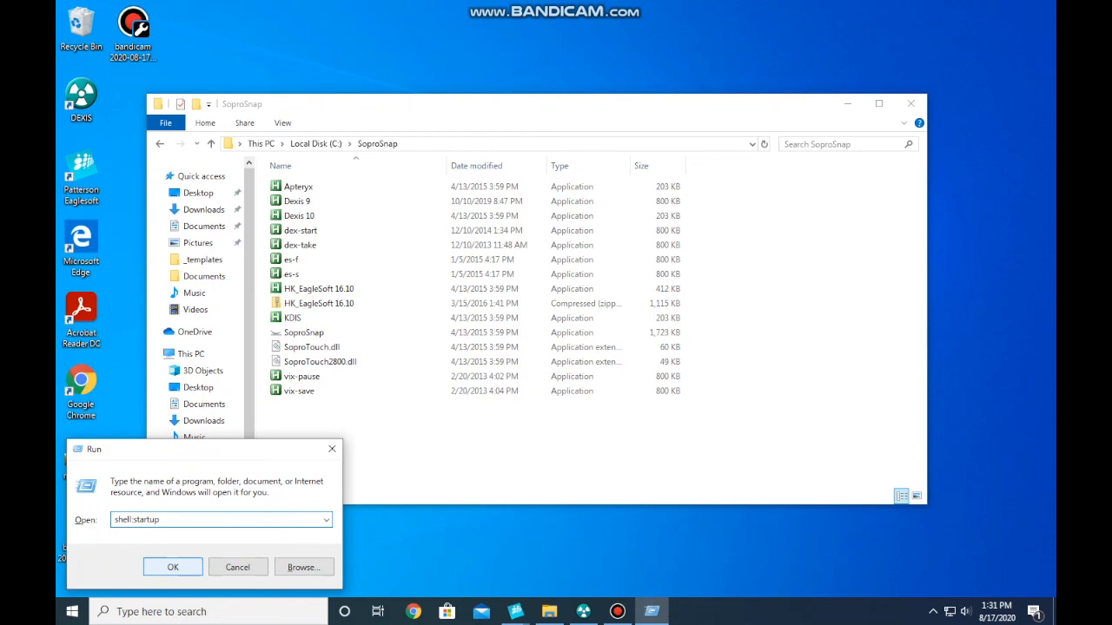
key("Return")
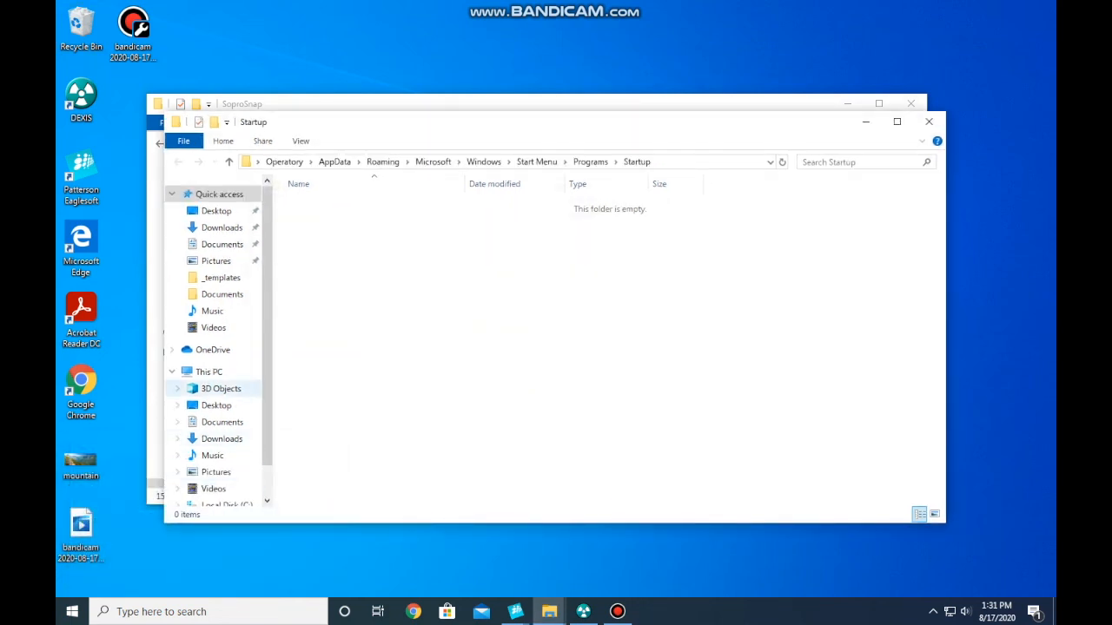
Step: Create a shortcut to the SoproSnap application, move it into the Startup folder, and close the SoproSnap folder window
left_click_drag(397, 121, 517, 185)
left_click_drag(521, 104, 448, 44)
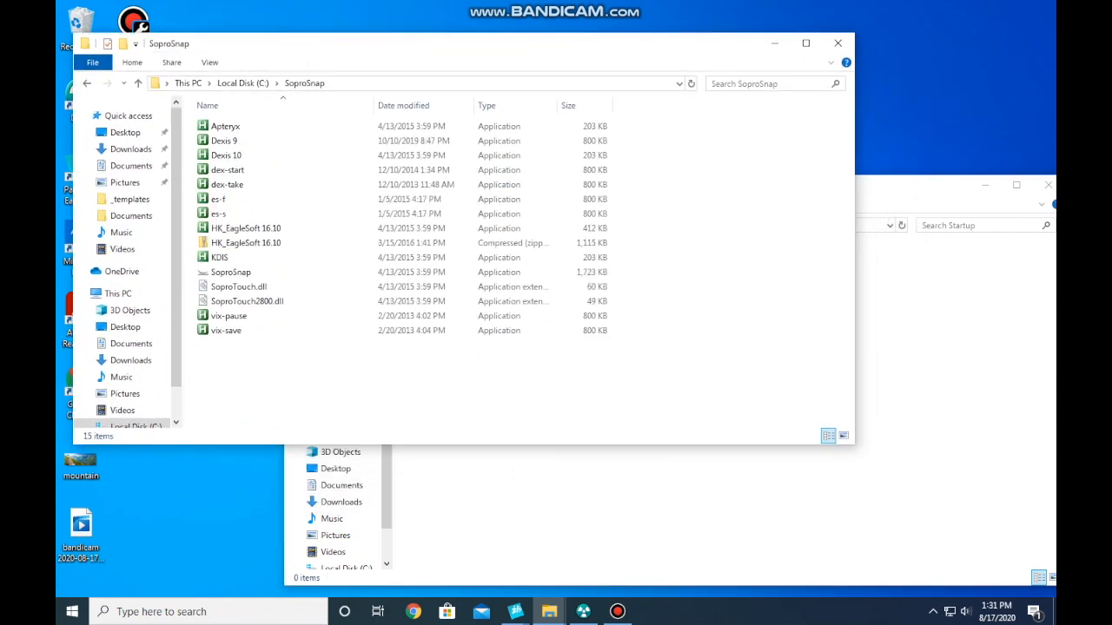
left_click(230, 272)
right_click(241, 276)
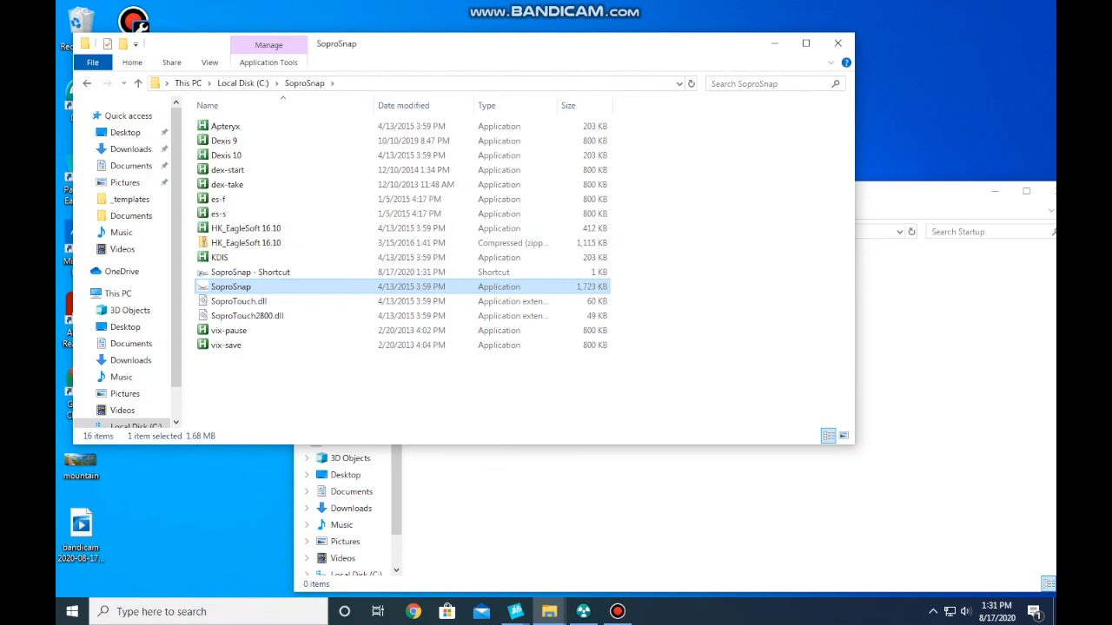
left_click_drag(250, 272, 521, 486)
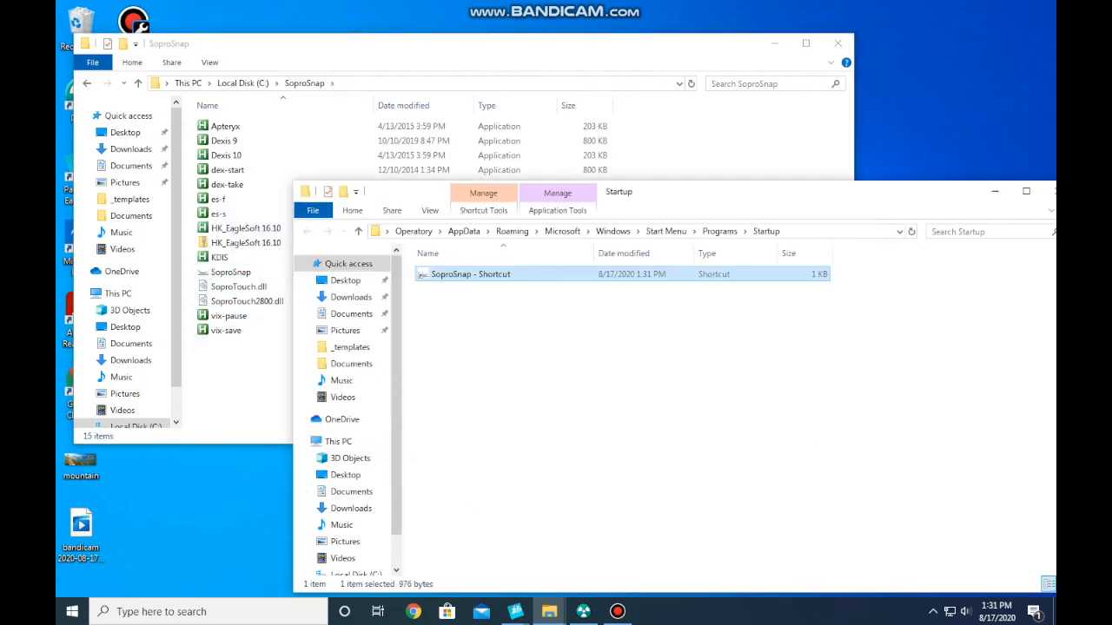
left_click_drag(837, 192, 757, 155)
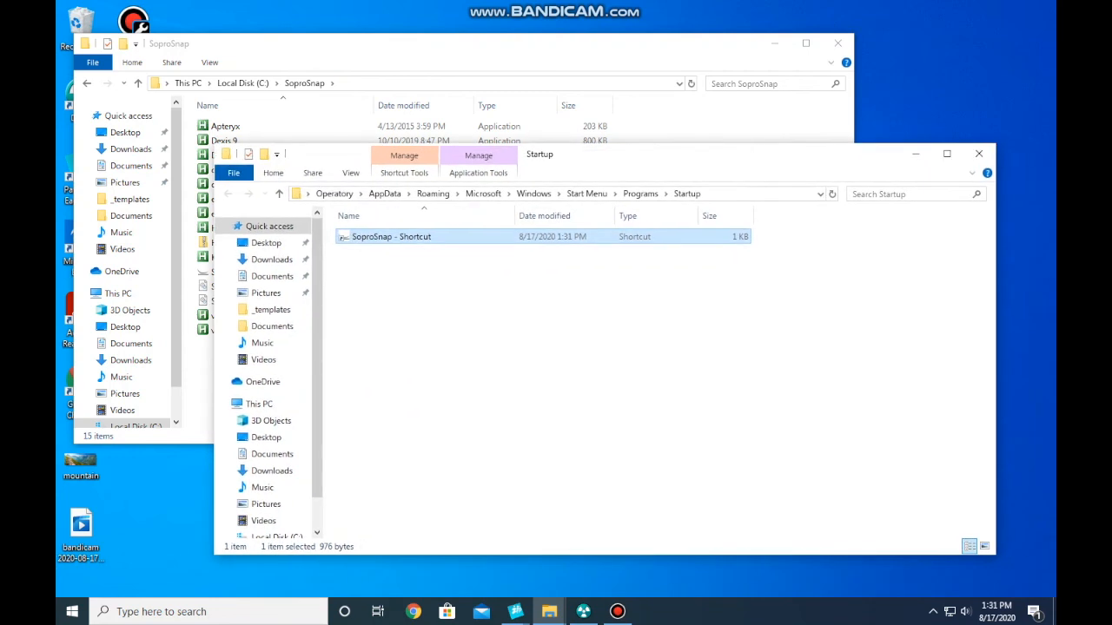
left_click(838, 43)
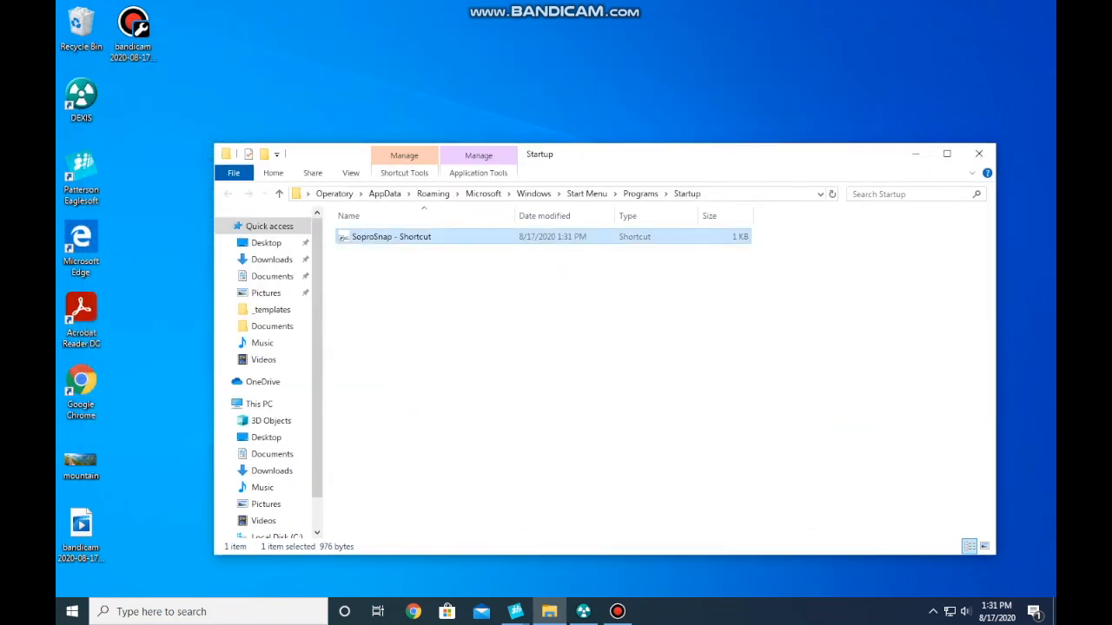